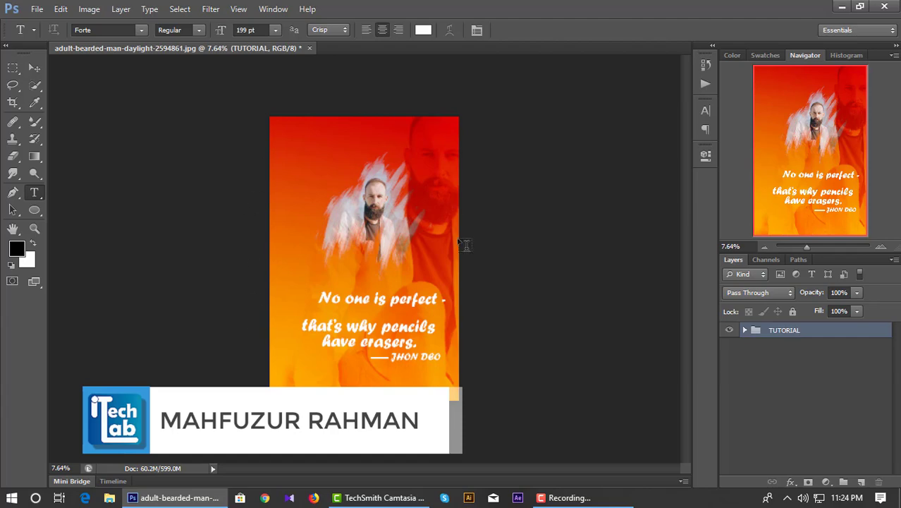
click(841, 7)
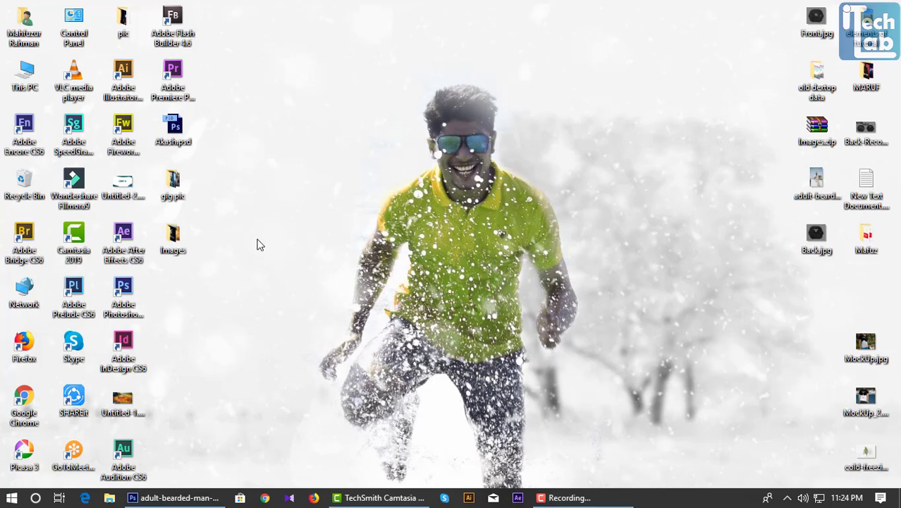
click(170, 497)
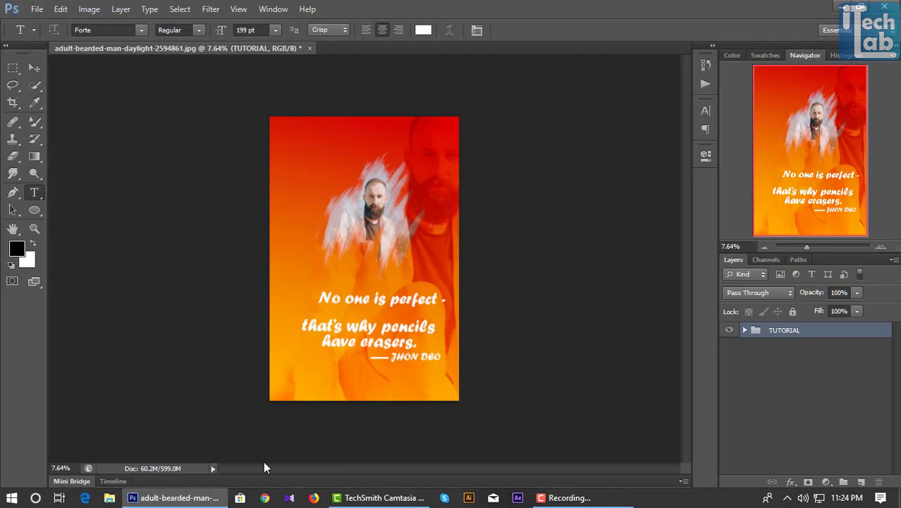
Open the adult-bearded-man-daylight JPG photo from the Desktop folder
click(35, 9)
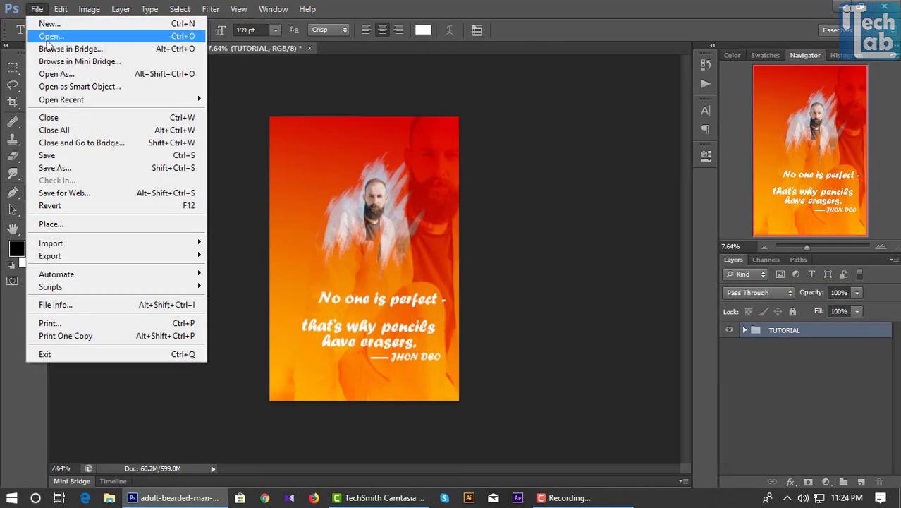
click(31, 34)
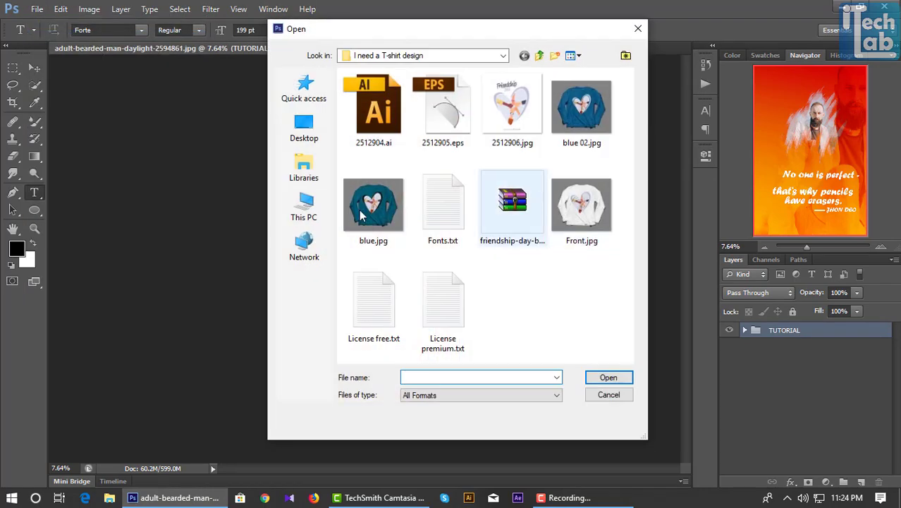
click(306, 131)
scroll(408, 215, down, 10)
scroll(409, 282, down, 3)
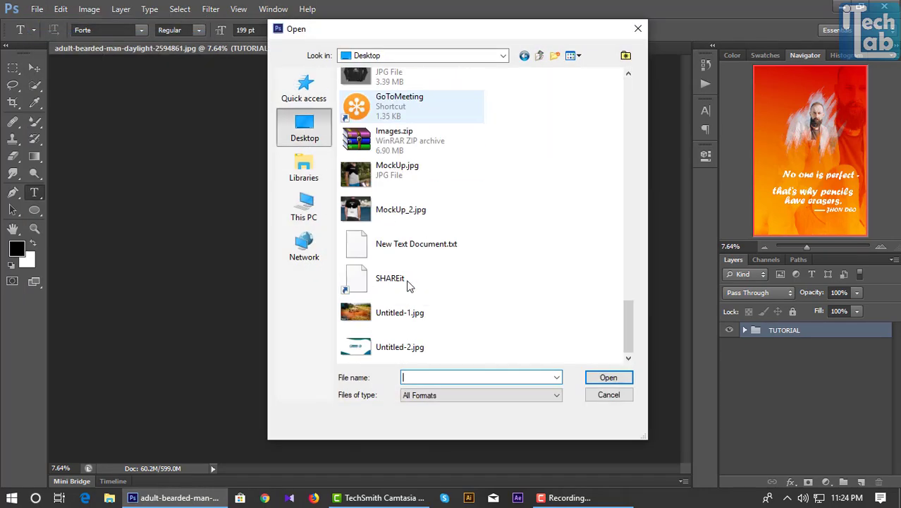
scroll(399, 262, up, 5)
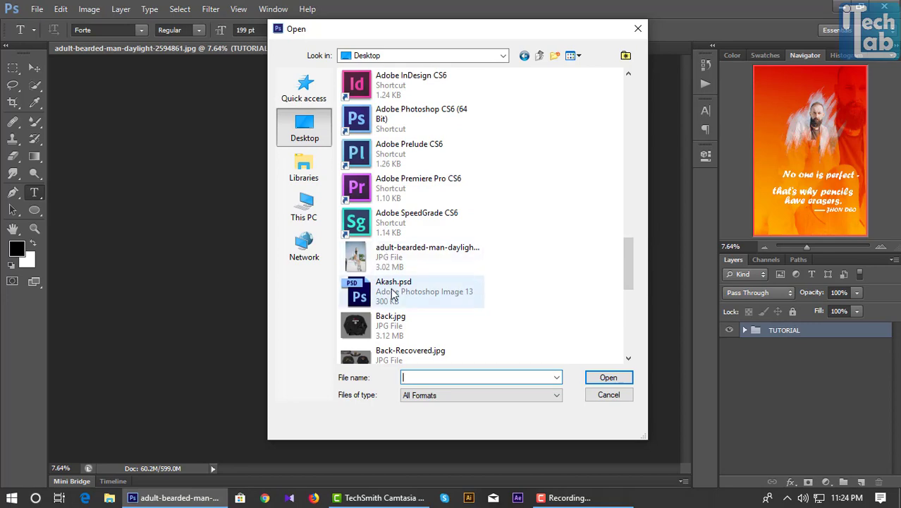
click(392, 257)
click(608, 377)
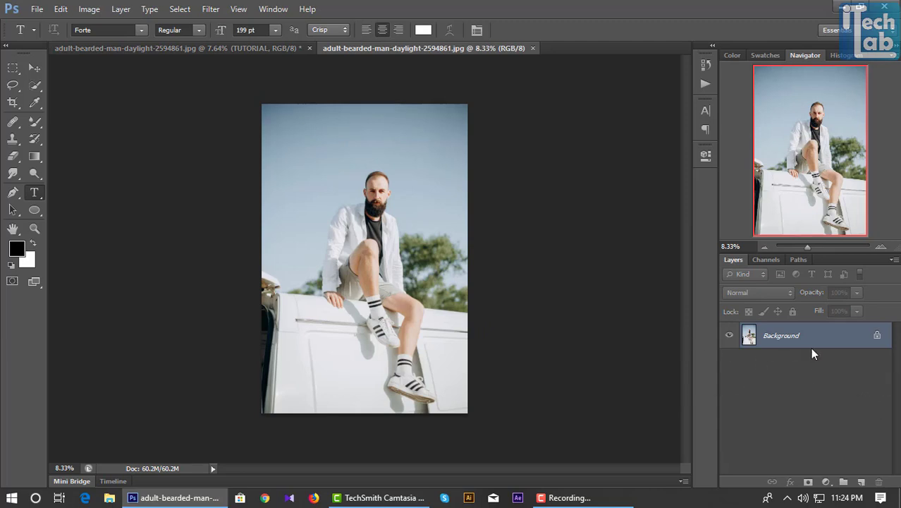
Convert the locked Background into a regular layer named MODEL
double_click(877, 338)
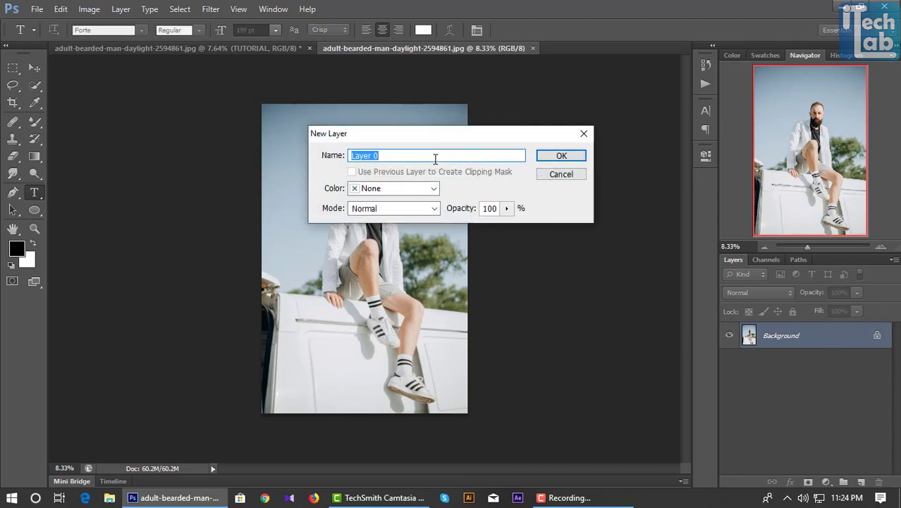
text(BG)
text(MODEL)
key(Return)
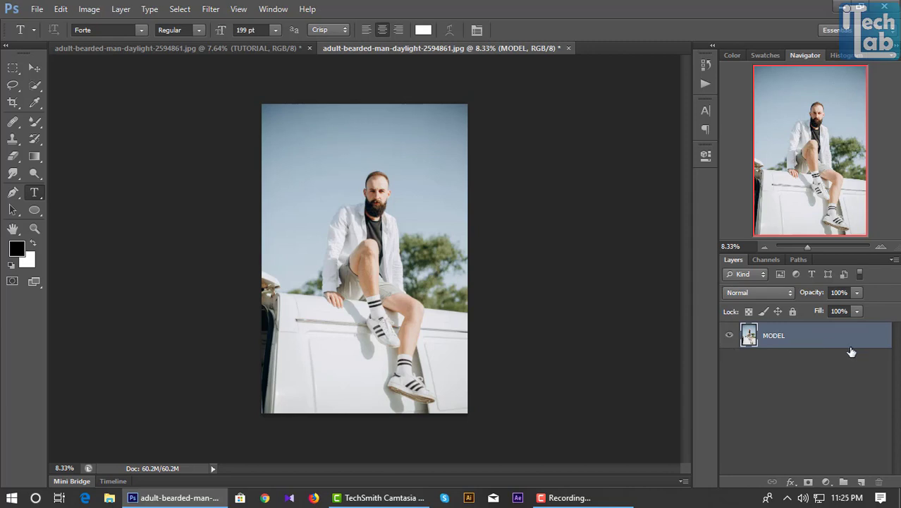
Add a new layer beneath the MODEL layer and fill it with the white background color
click(861, 481)
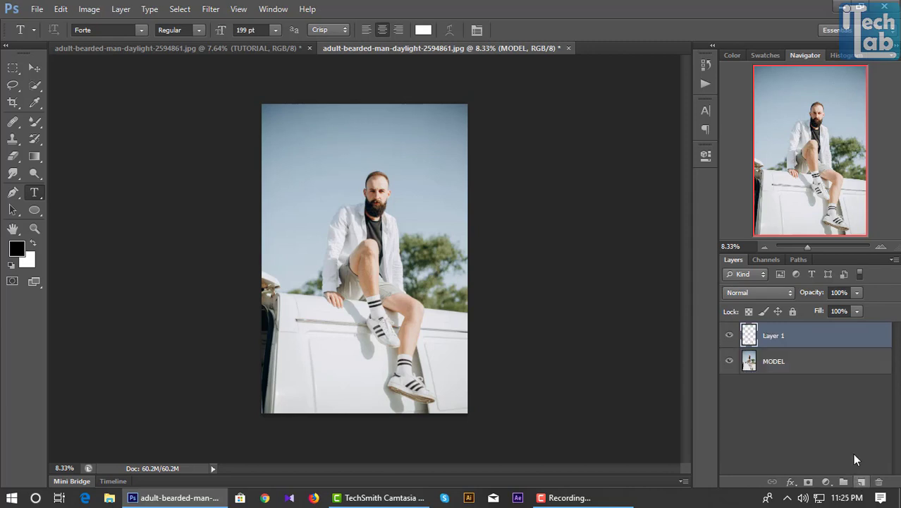
drag(796, 341, 798, 386)
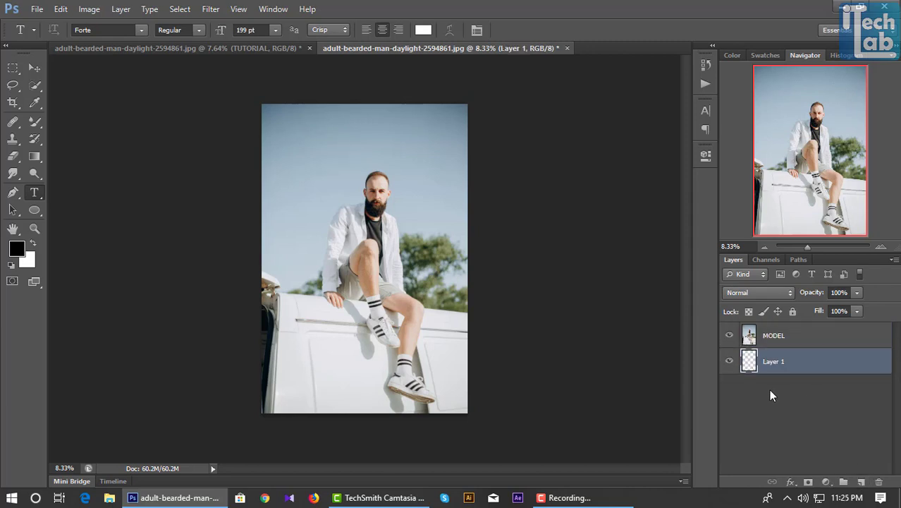
right_click(786, 368)
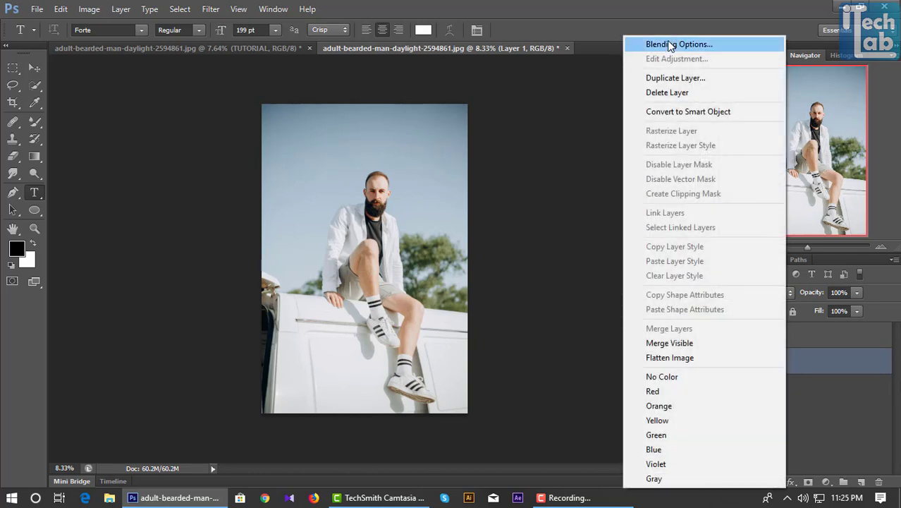
click(794, 357)
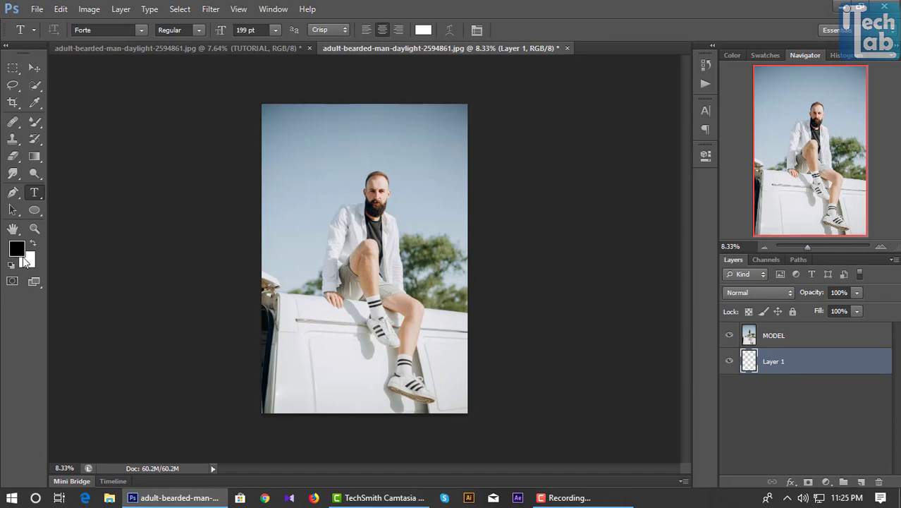
key(ctrl+BackSpace)
Apply the red-to-orange preset as a Gradient Overlay on Layer 1 and hide the MODEL layer
right_click(785, 361)
key(Escape)
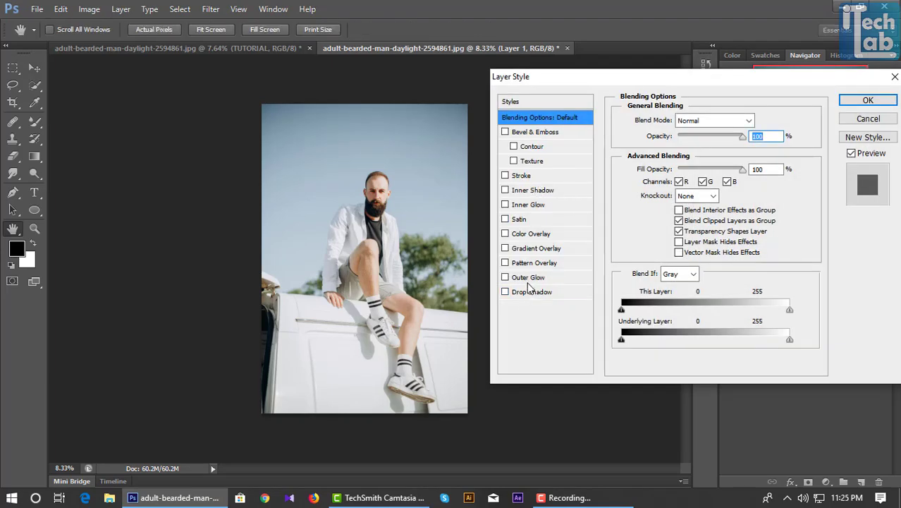
click(533, 251)
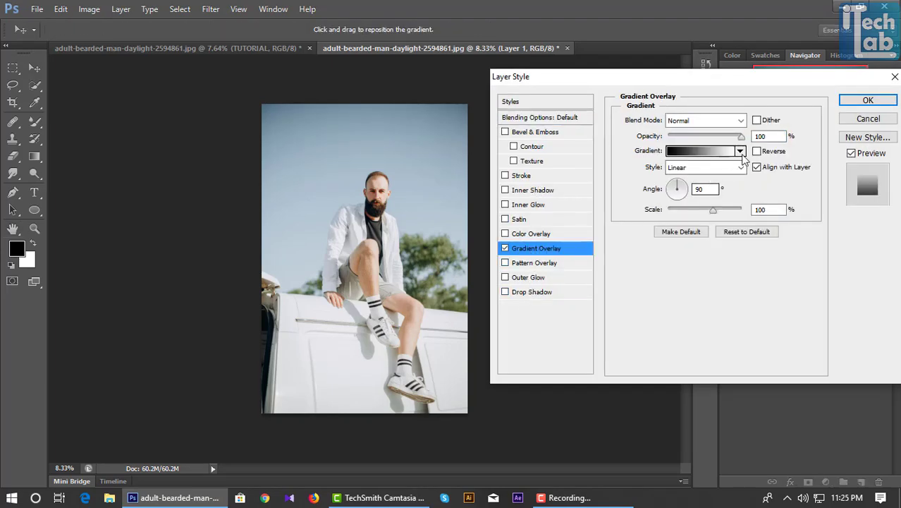
click(740, 153)
click(729, 221)
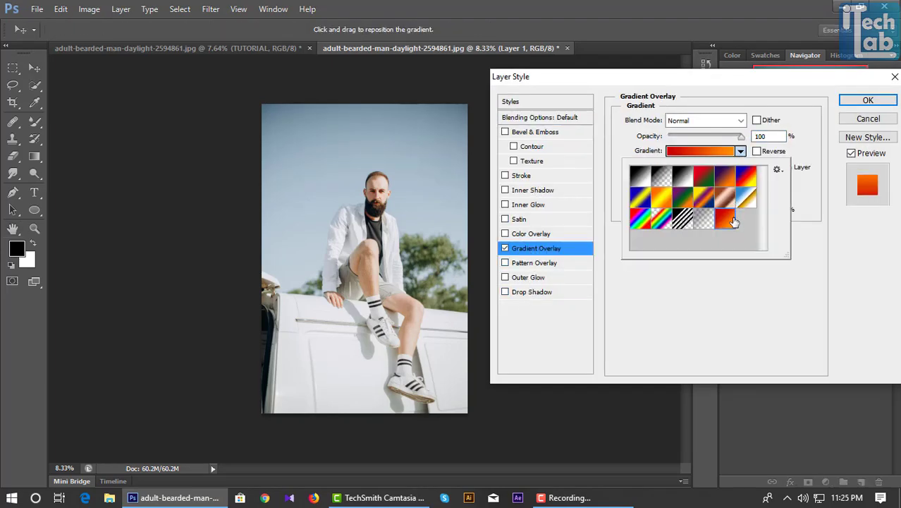
click(868, 100)
click(730, 337)
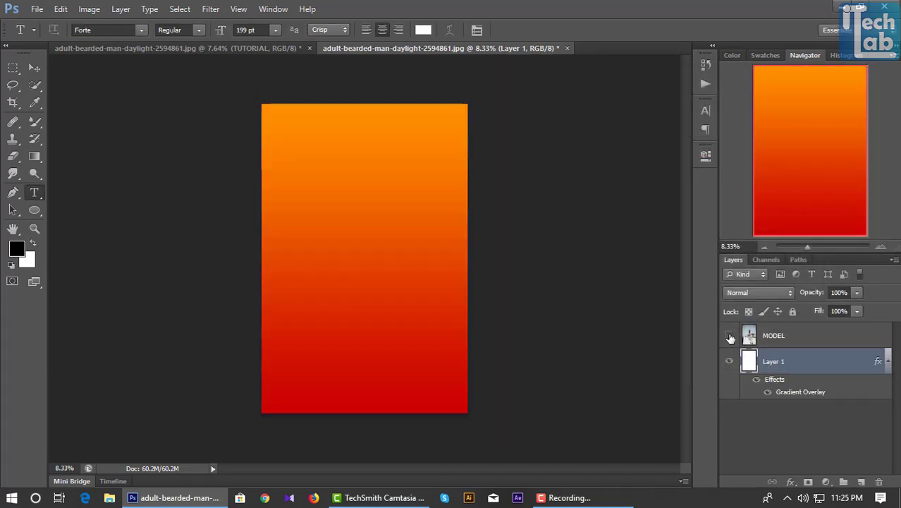
Set the Gradient Overlay angle on Layer 1 to 127° and show the MODEL layer again
double_click(766, 383)
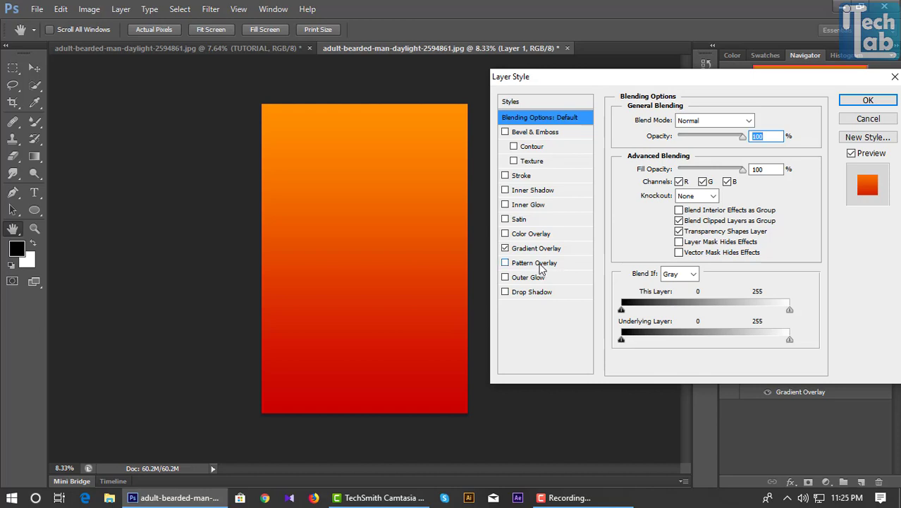
click(539, 248)
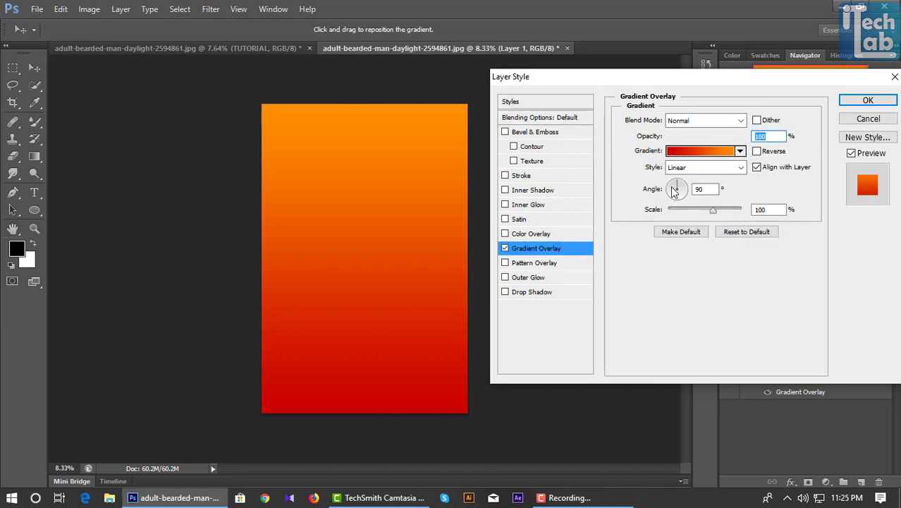
drag(679, 194, 679, 191)
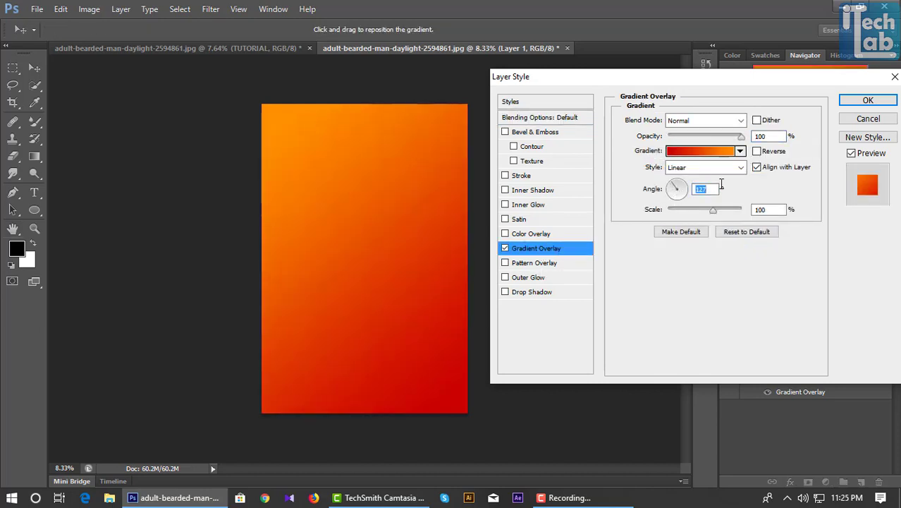
click(756, 151)
click(756, 151)
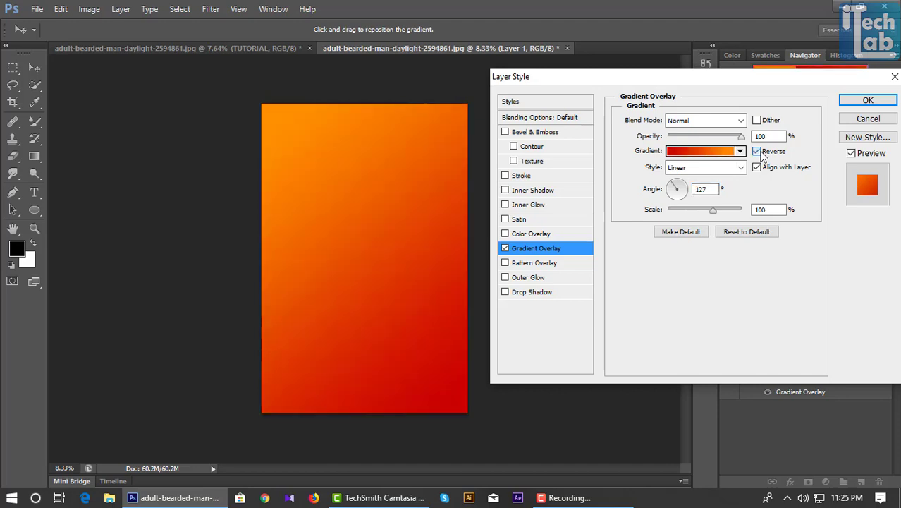
click(865, 102)
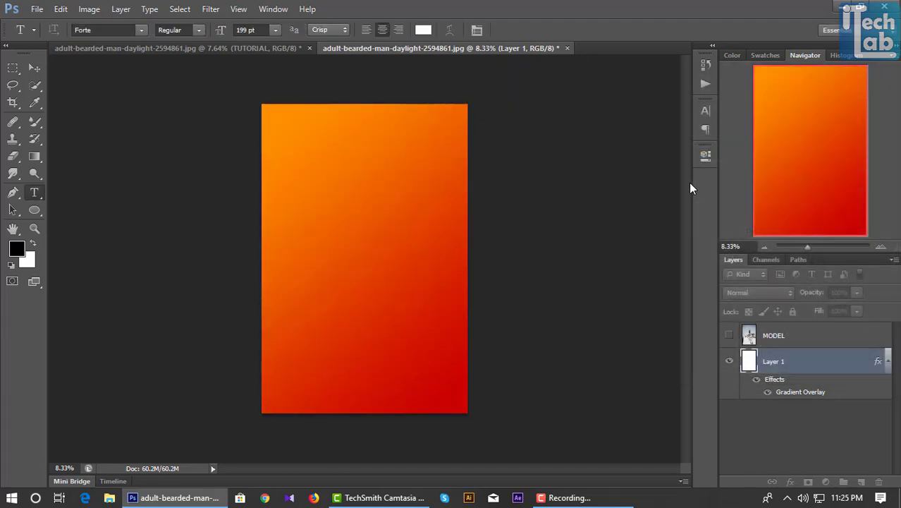
click(729, 336)
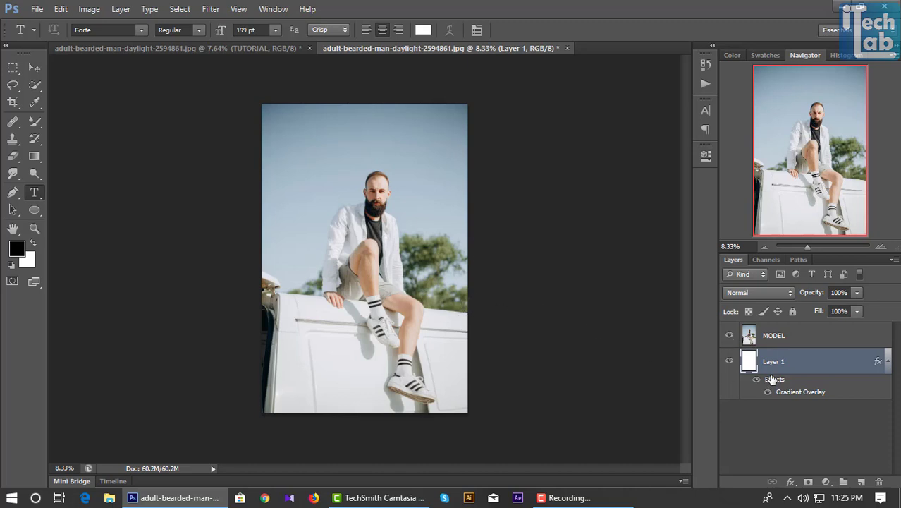
Add an empty layer between MODEL and Layer 1 and clip the MODEL layer to it
click(862, 482)
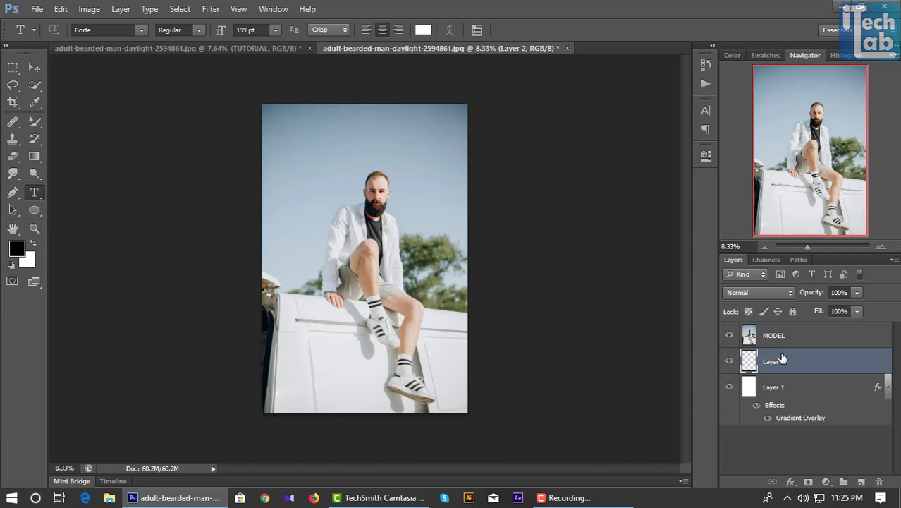
drag(781, 360, 781, 346)
alt+click(783, 346)
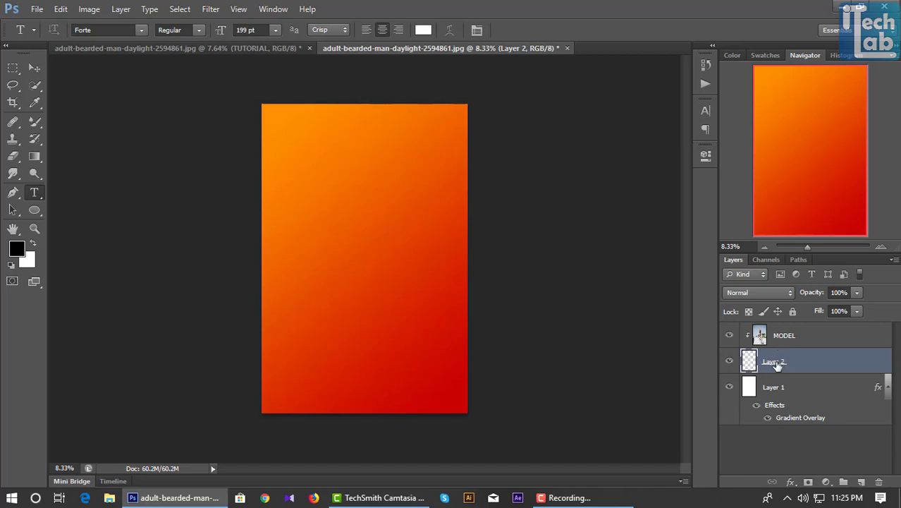
Release the MODEL layer's clipping mask and create it again on Layer 2
alt+click(781, 348)
click(781, 340)
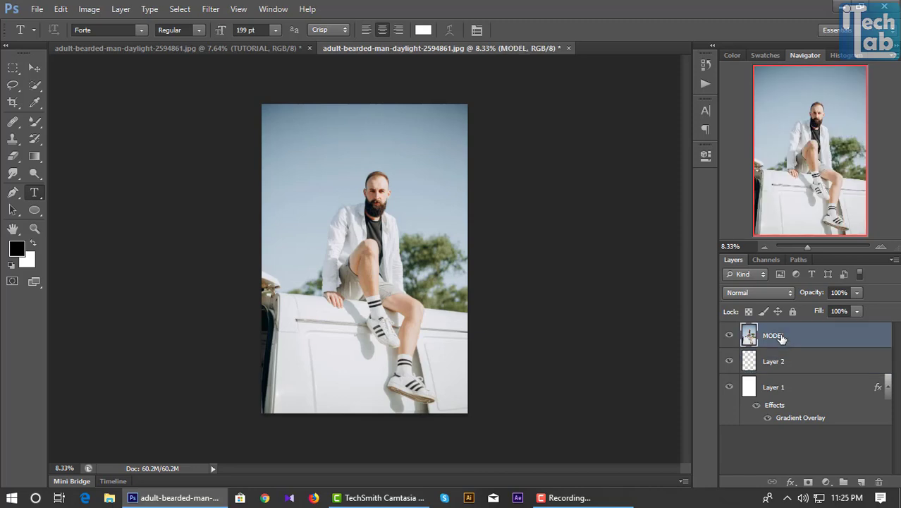
right_click(781, 339)
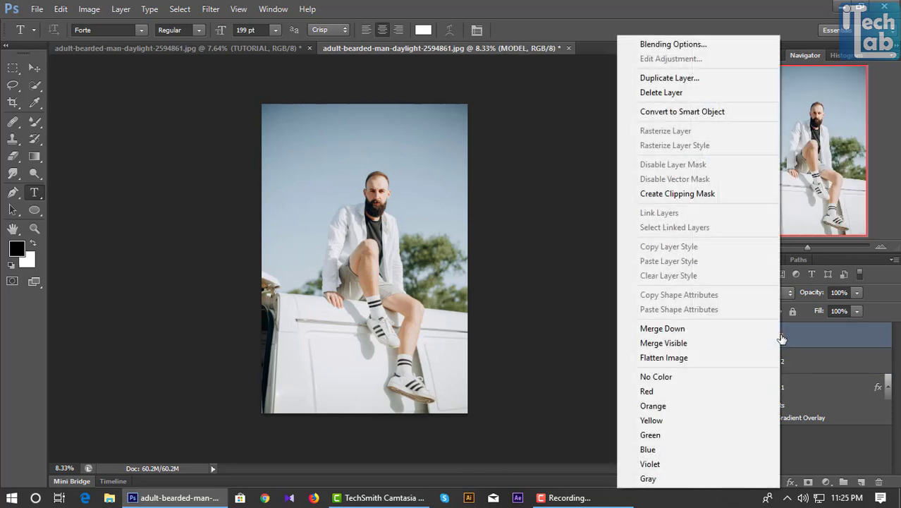
click(666, 194)
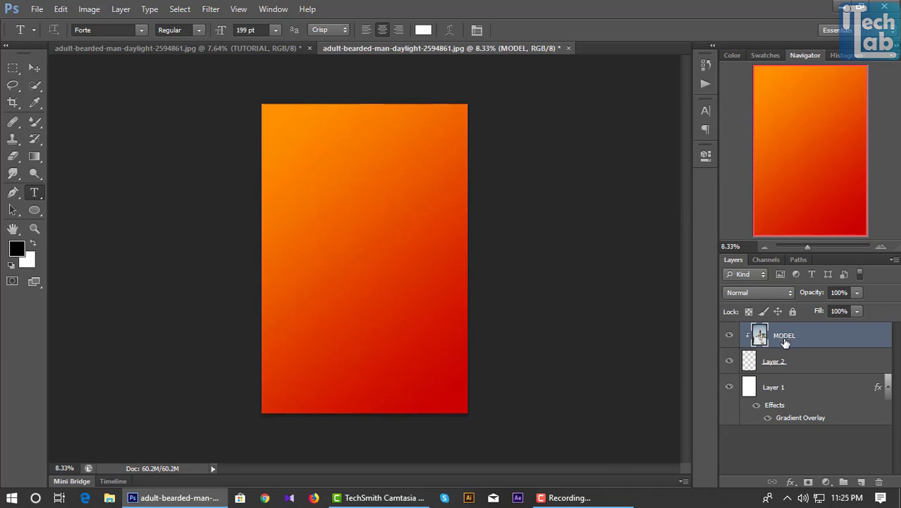
key(ctrl+z)
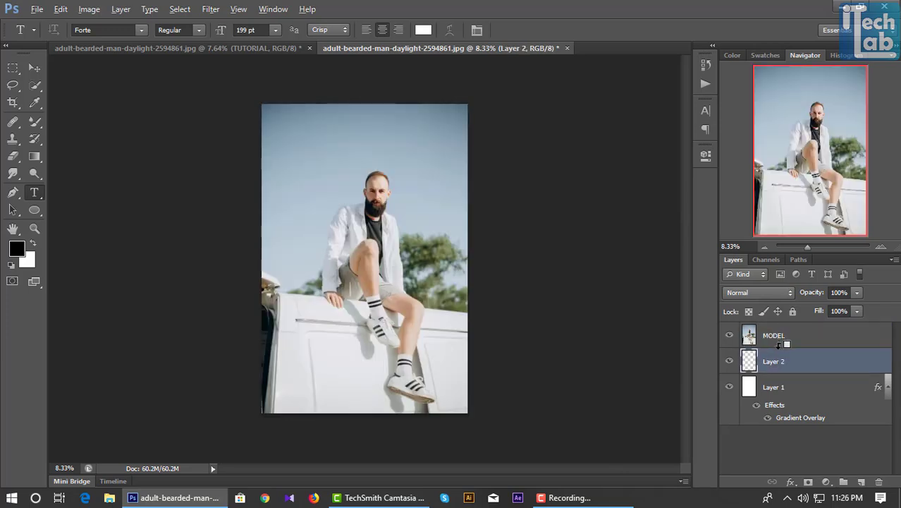
alt+click(779, 344)
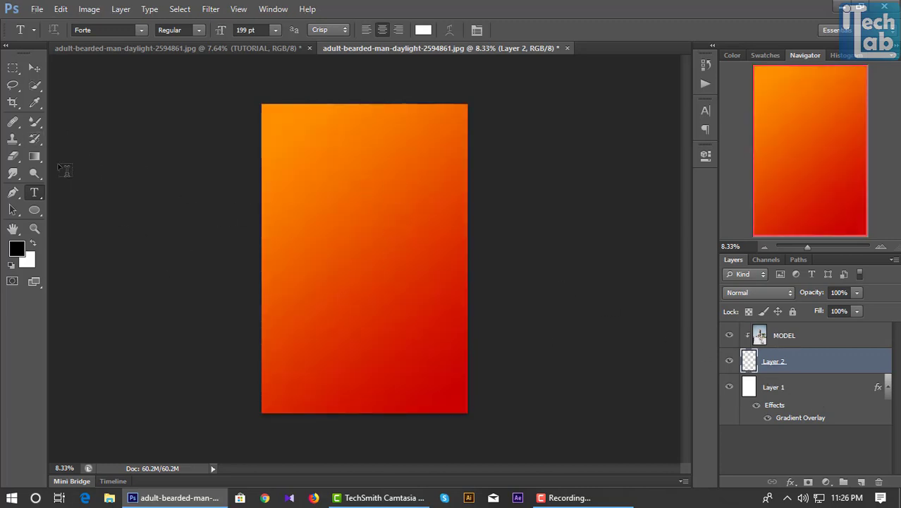
Set up the Mixer Brush with the 265 paint-stroke tip and enlarge it to 2700 px
key(b)
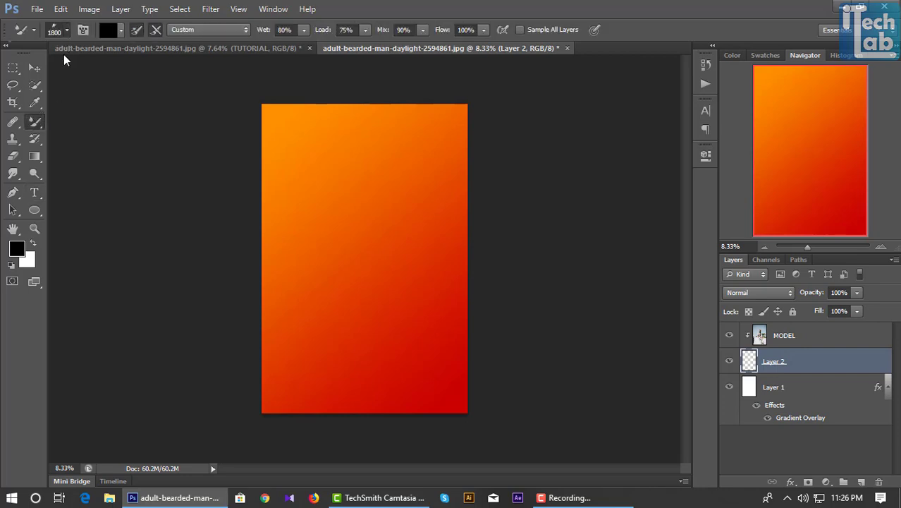
right_click(91, 175)
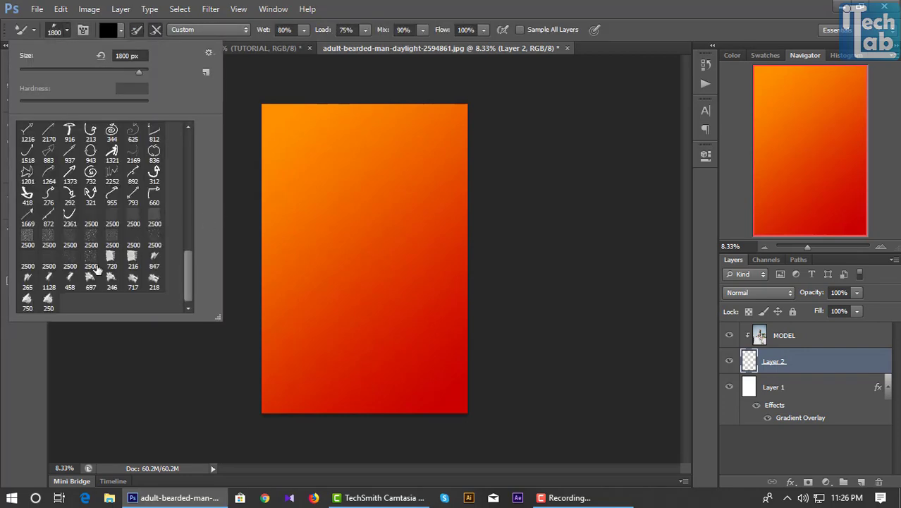
click(29, 281)
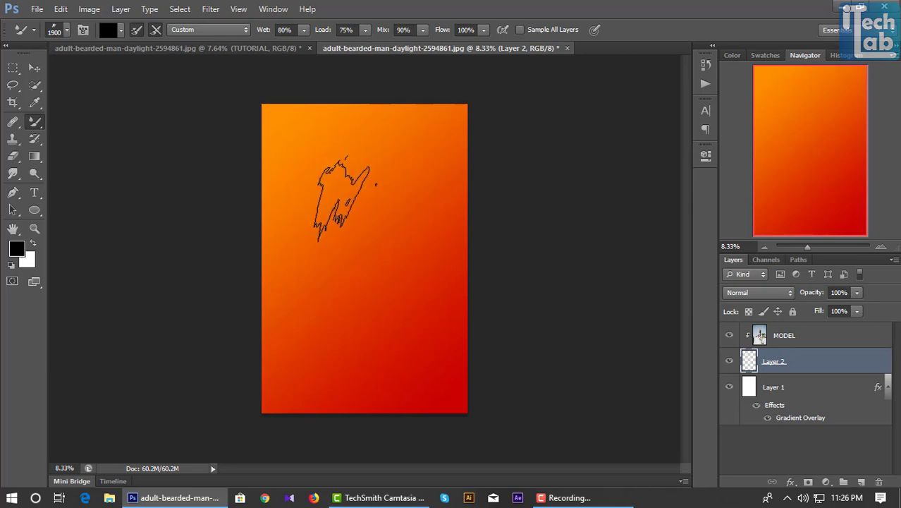
key(bracketright)
key(bracketright)
key(bracketright)
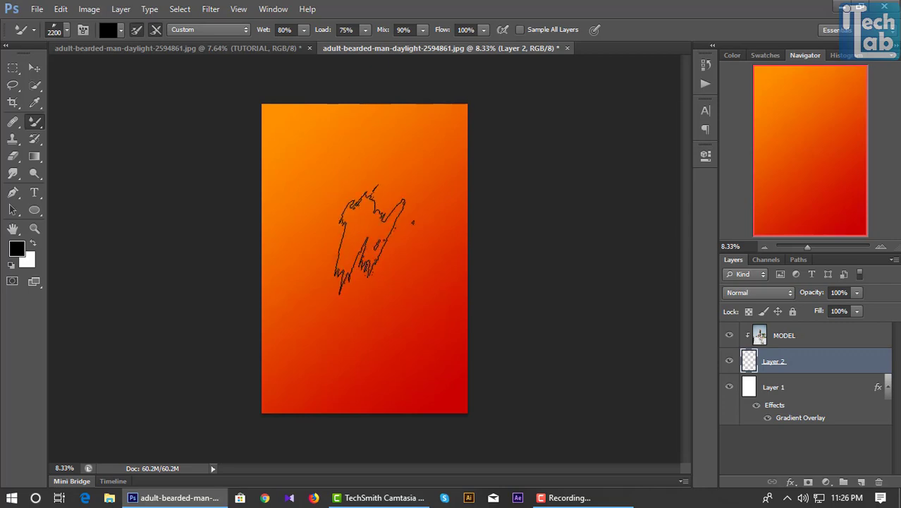
key(bracketright)
key(bracketright)
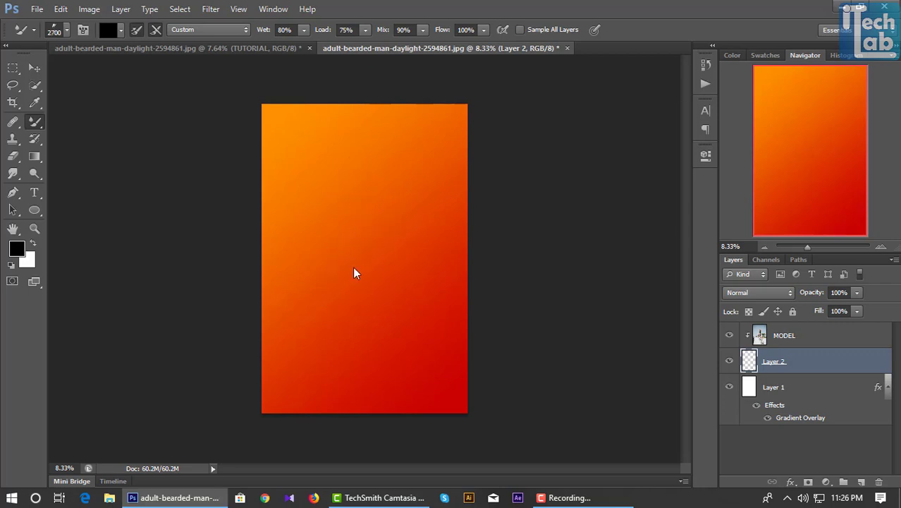
Paint on Layer 2 over the man's face and upper body, adding a stroke beside his arm with the 1128 brush tip
click(378, 226)
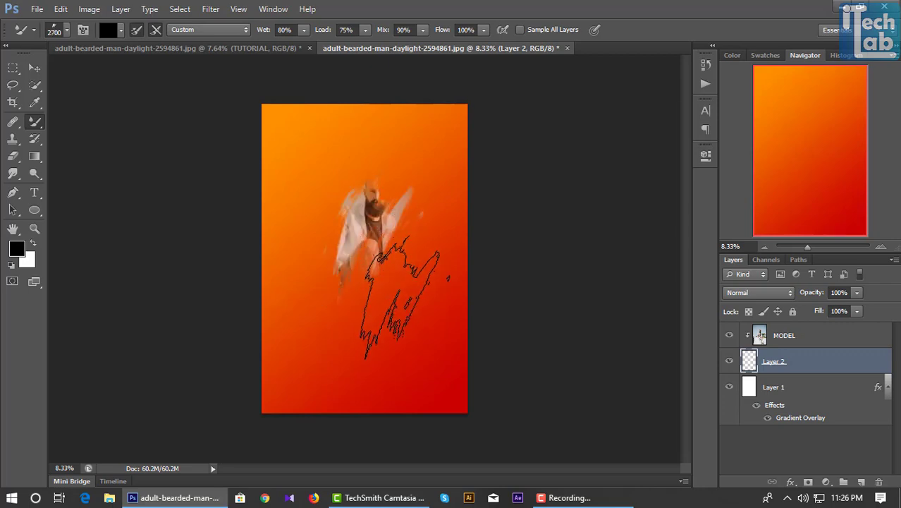
click(400, 200)
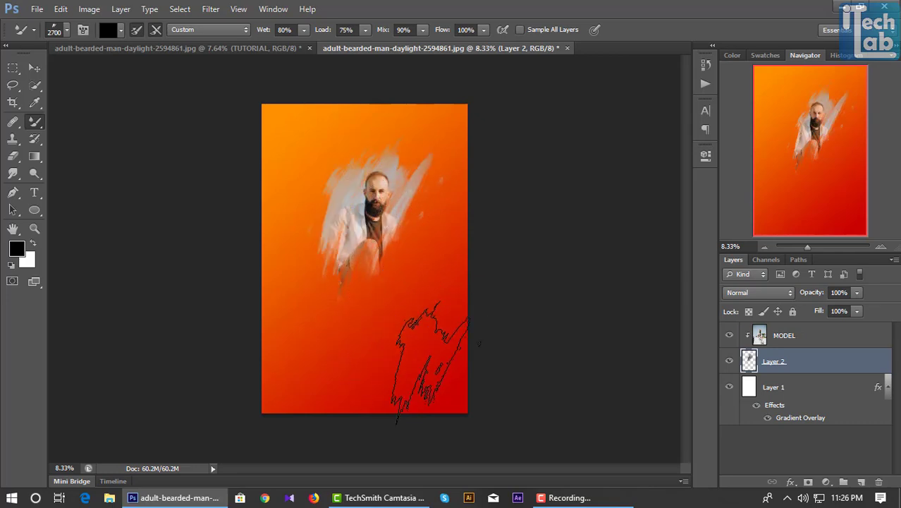
click(67, 30)
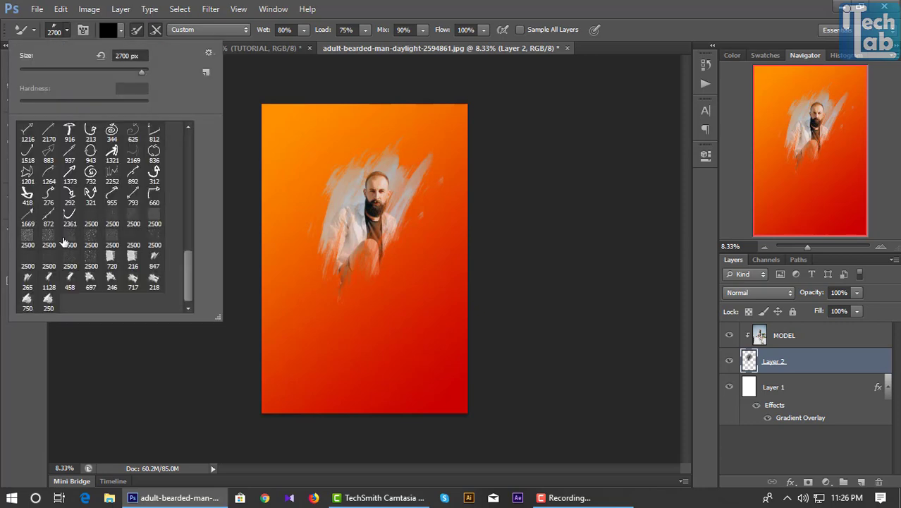
double_click(47, 282)
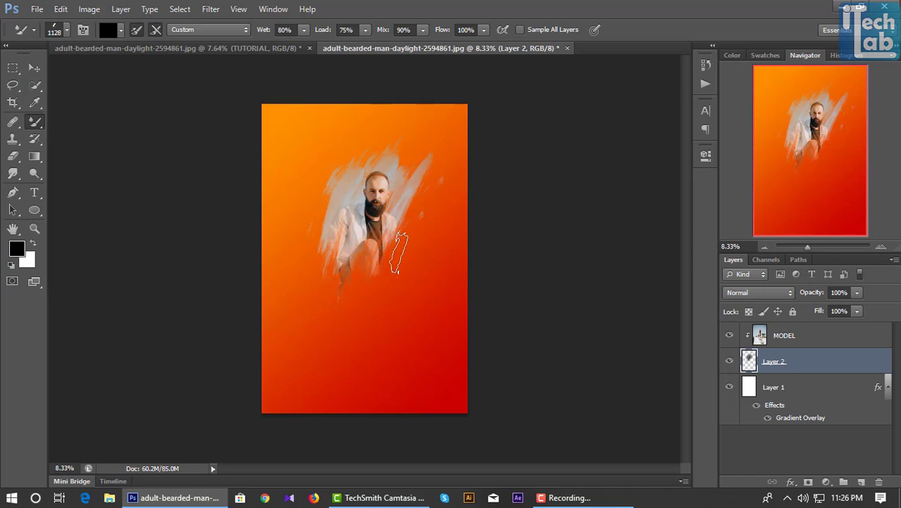
click(405, 245)
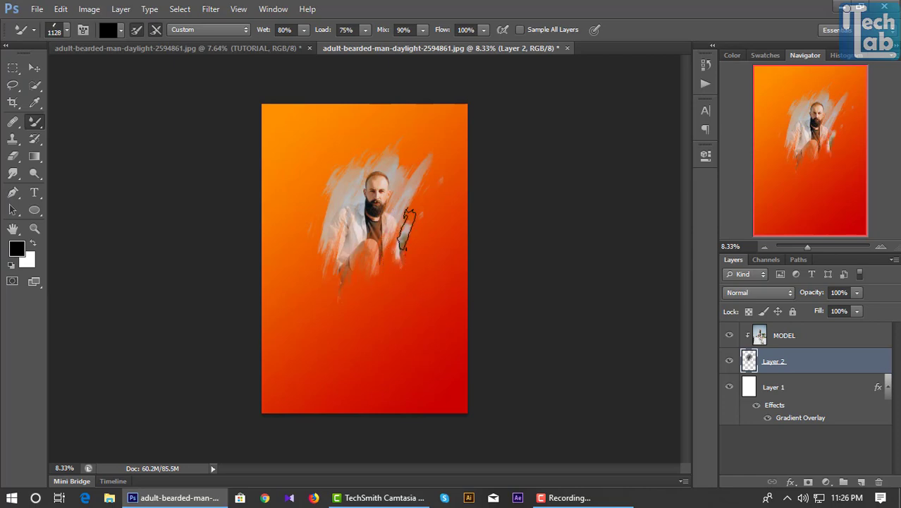
Switch the Mixer Brush to the 717 paint-stroke tip, enlarge it to 1800 px and dab beside the man's torso
click(56, 29)
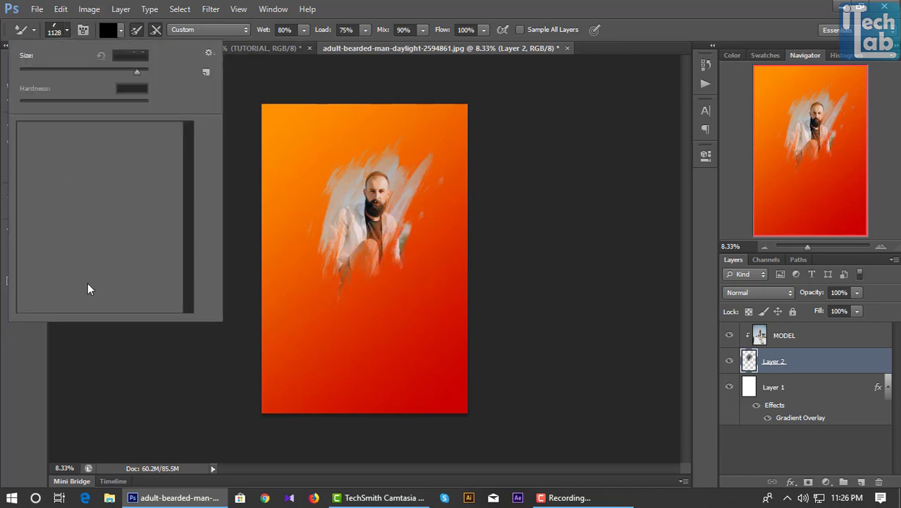
double_click(133, 280)
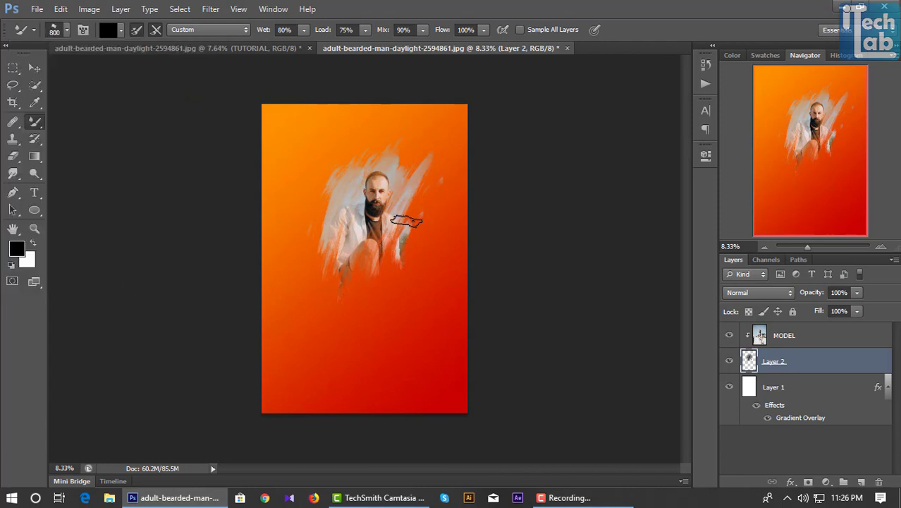
click(386, 211)
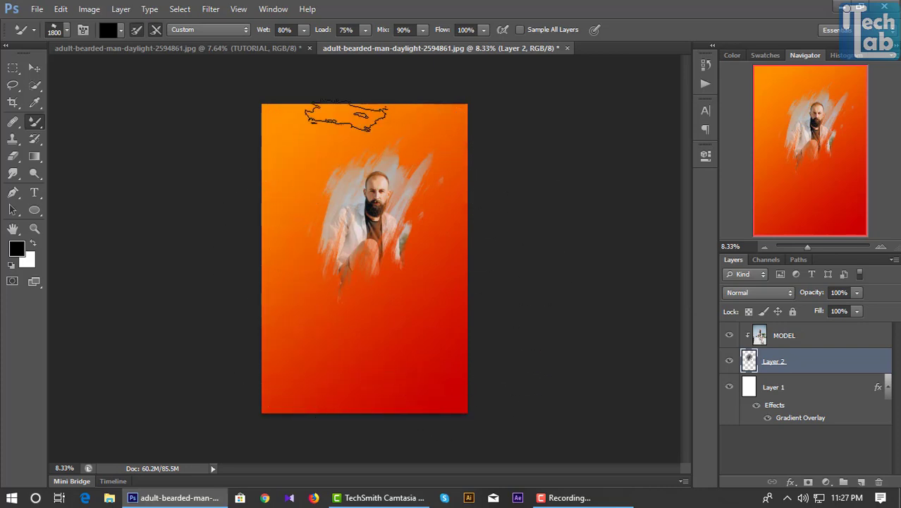
Duplicate the MODEL layer as MODEL copy, release the copy's clipping mask and move it between Layer 2 and Layer 1
click(790, 337)
right_click(790, 337)
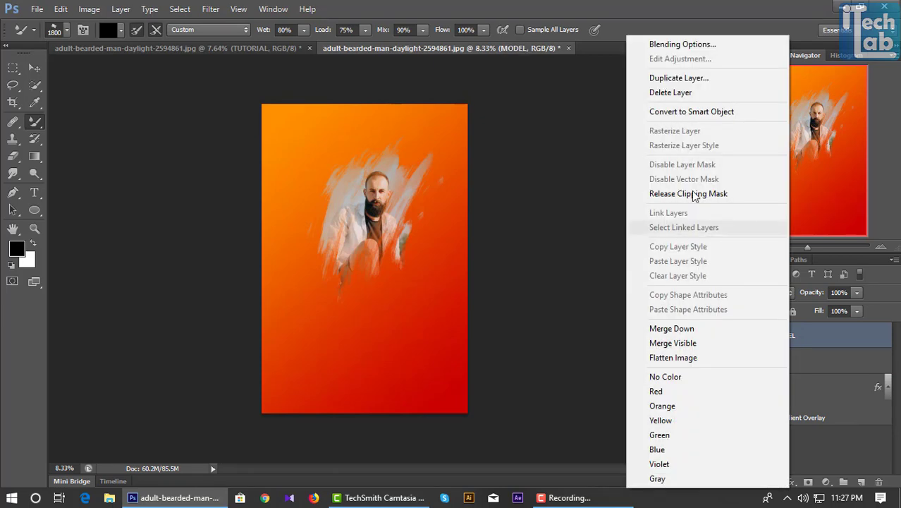
click(677, 78)
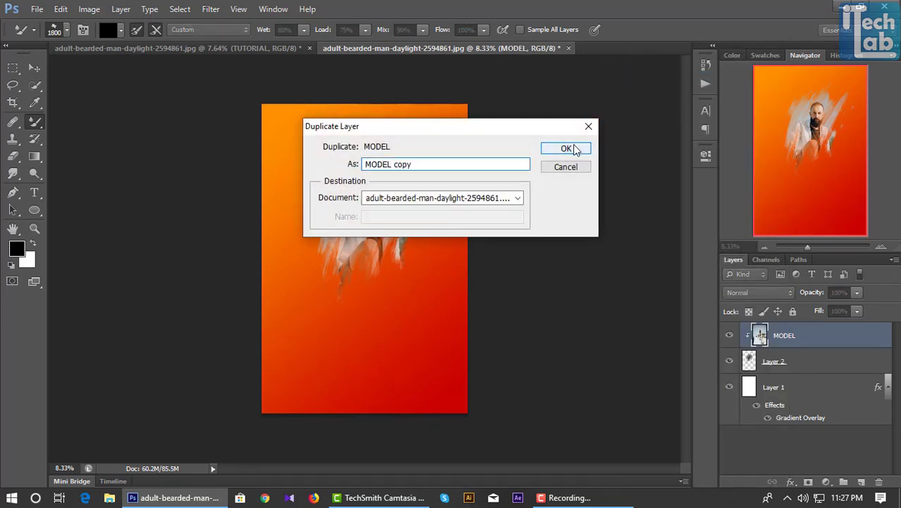
click(571, 147)
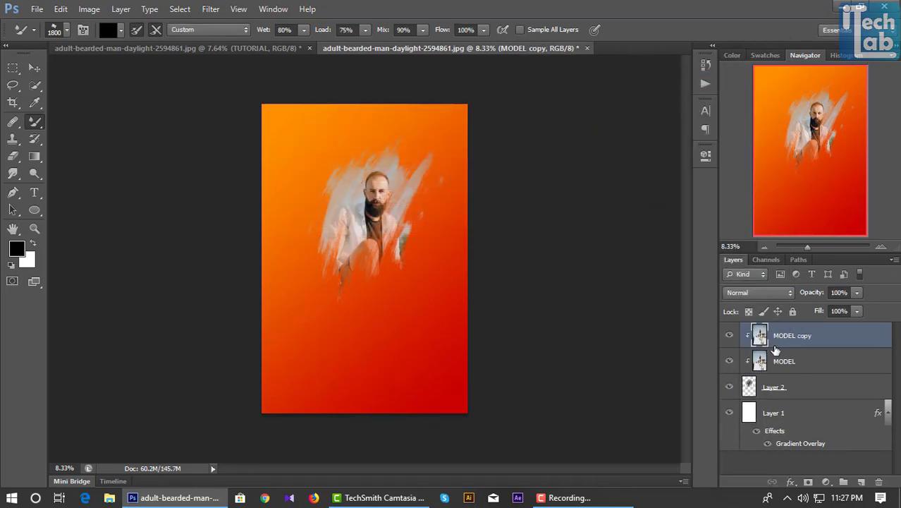
key(ctrl+alt+g)
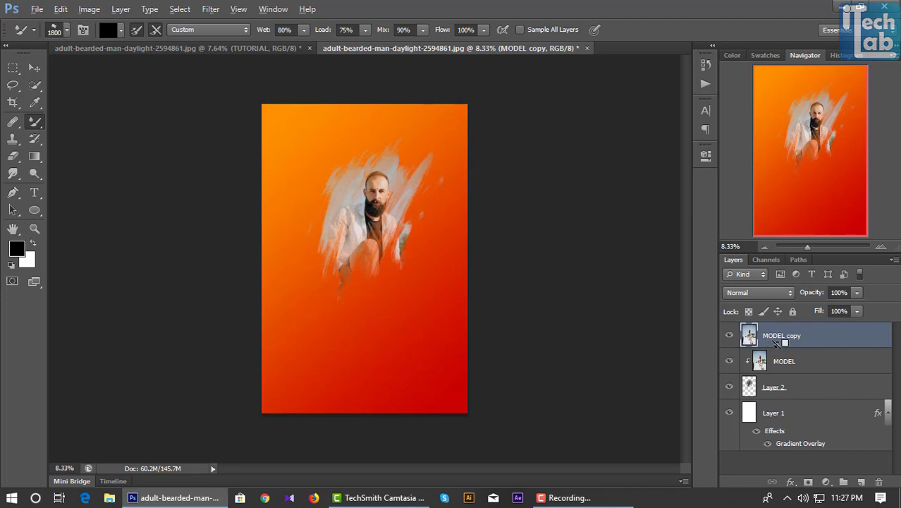
drag(801, 335, 804, 394)
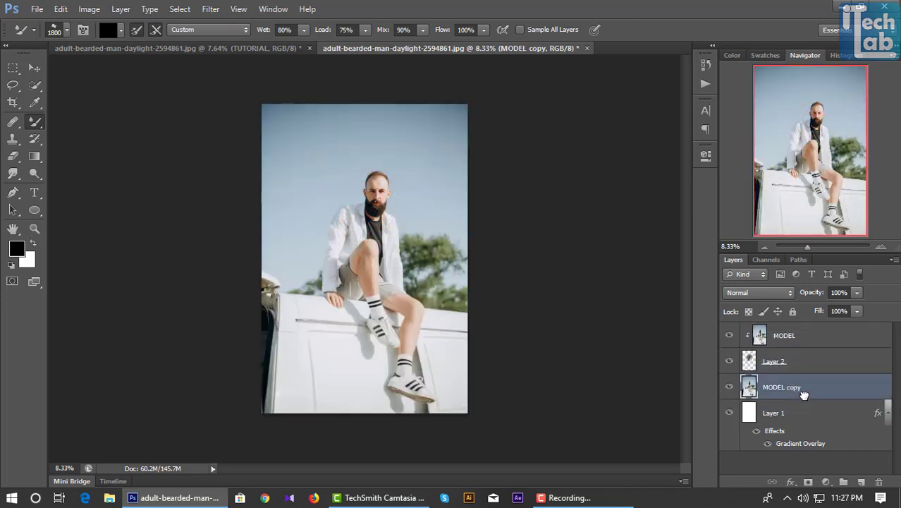
Toggle the MODEL copy layer's visibility to compare, and try the Multiply blend mode on it
click(729, 386)
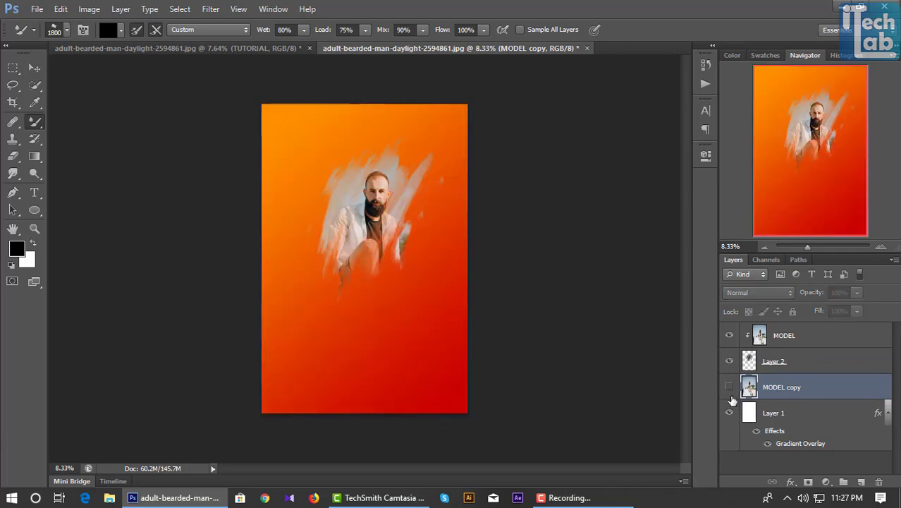
click(730, 412)
click(730, 386)
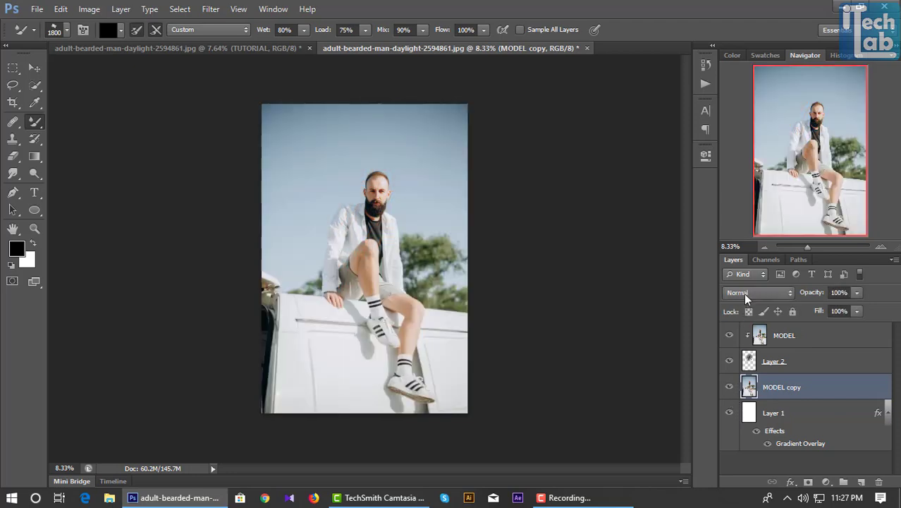
click(743, 293)
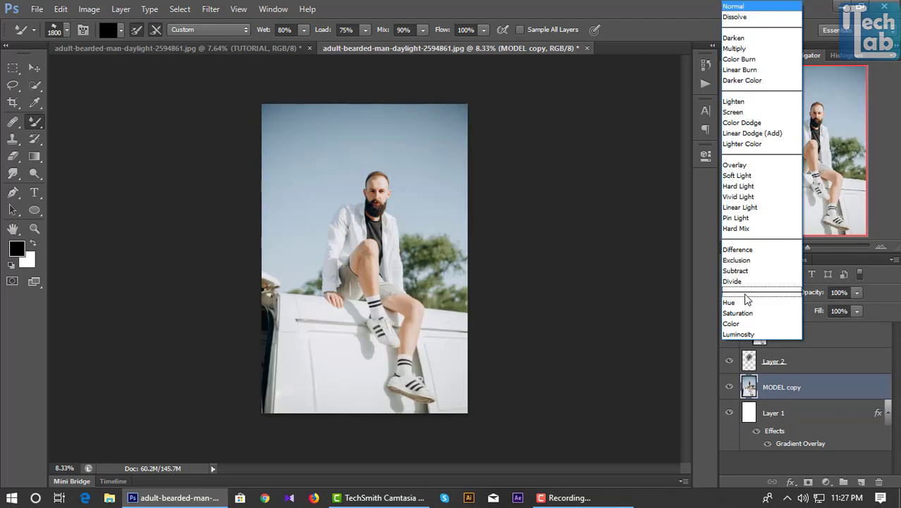
click(734, 37)
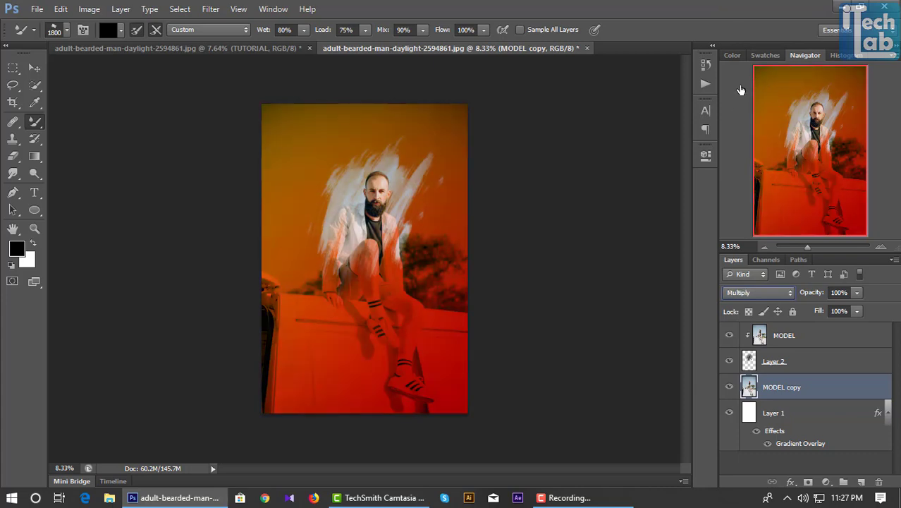
Scale the MODEL copy layer to about 196% and shift it so the enlarged man stands at the poster's right edge
key(ctrl+t)
drag(467, 412, 533, 503)
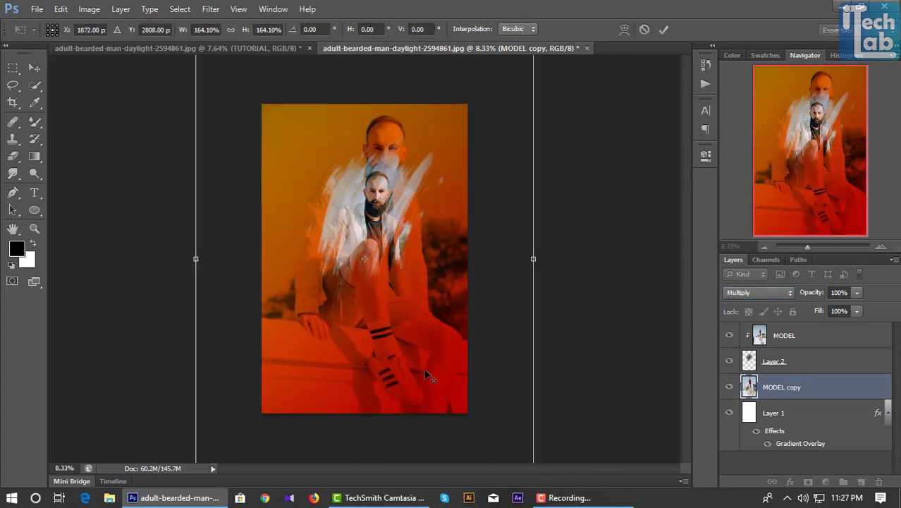
drag(417, 345, 480, 332)
scroll(479, 323, down, 4)
drag(526, 84, 599, 52)
mouse_move(418, 291)
mouse_down()
mouse_move(421, 304)
mouse_move(410, 301)
mouse_up()
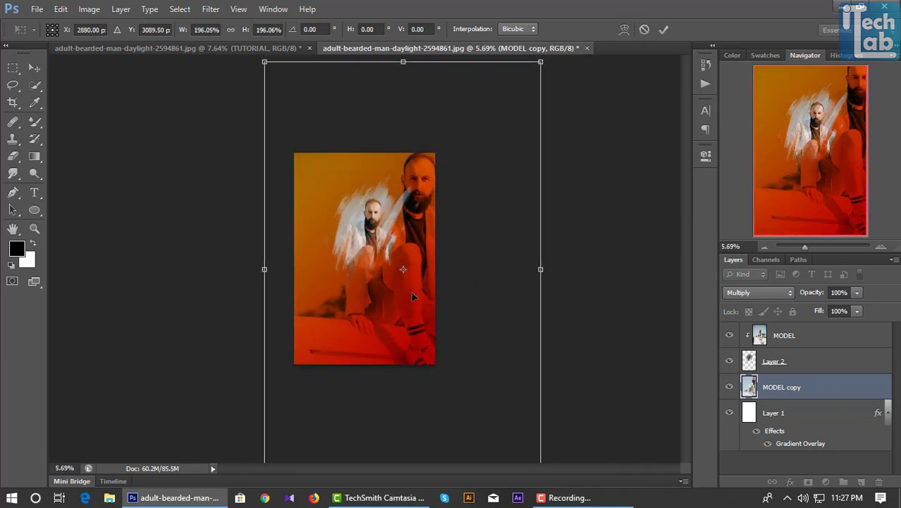
click(662, 33)
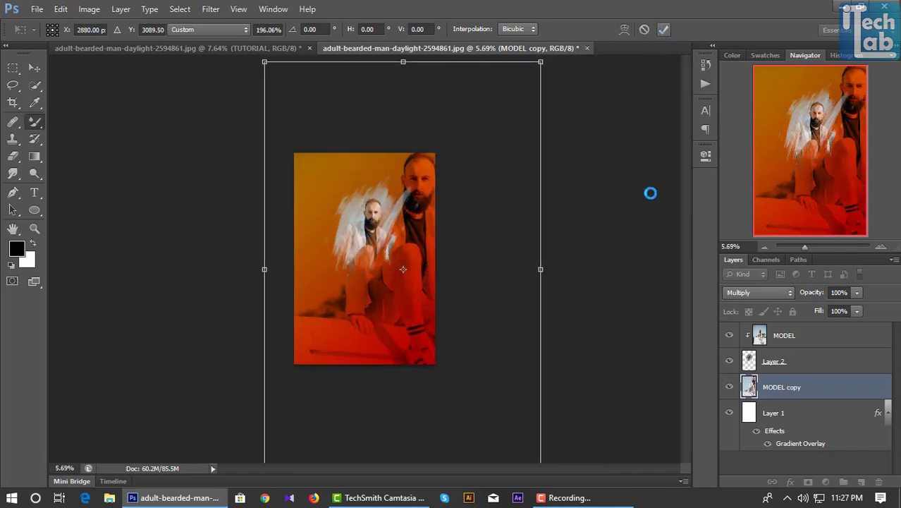
Try out blend modes on the MODEL copy layer, settle on Difference and lower its opacity to 79%
click(746, 292)
click(734, 93)
key(Down)
key(Down)
key(Down)
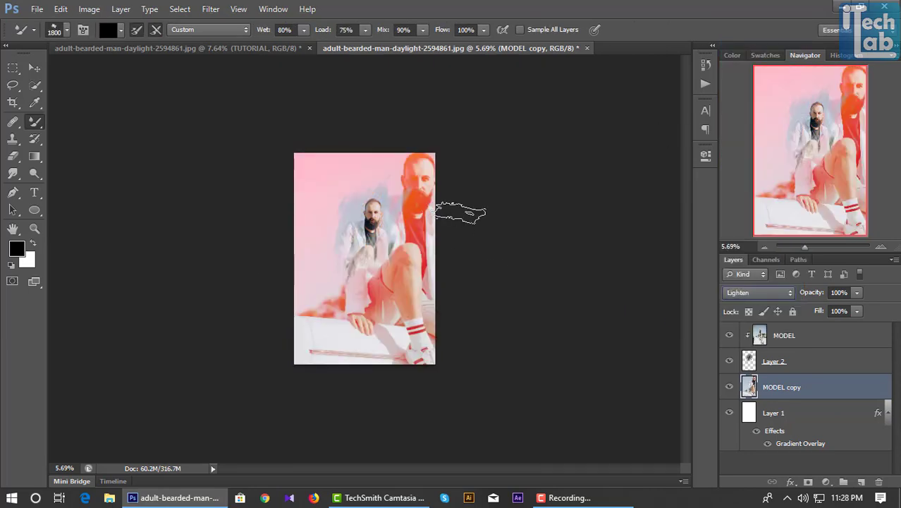
key(ctrl+plus)
key(ctrl+plus)
key(Down)
key(Down)
key(Down)
key(Down)
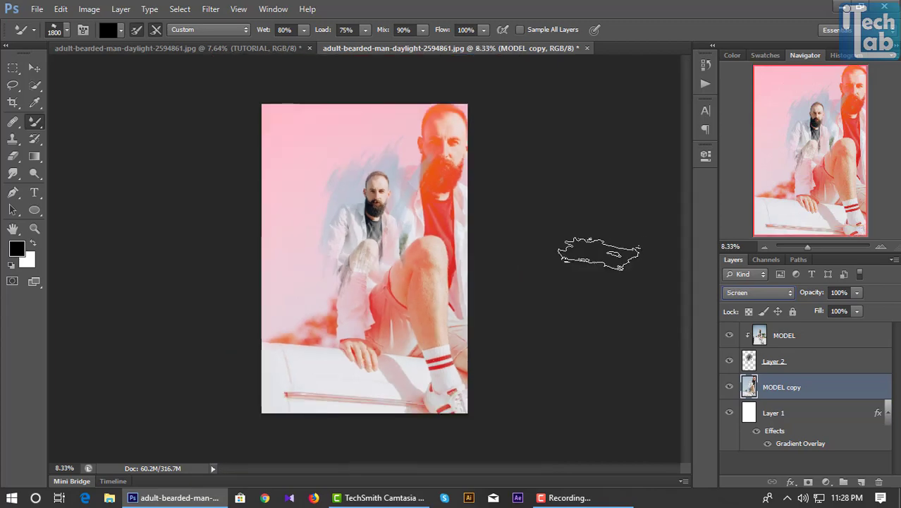
key(Down)
key(Down)
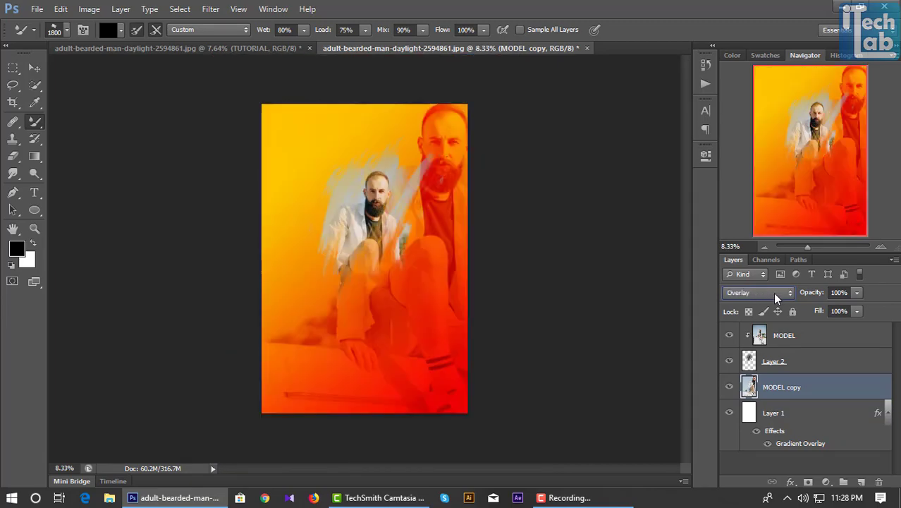
key(Up)
key(Up)
key(Down)
key(Down)
key(Down)
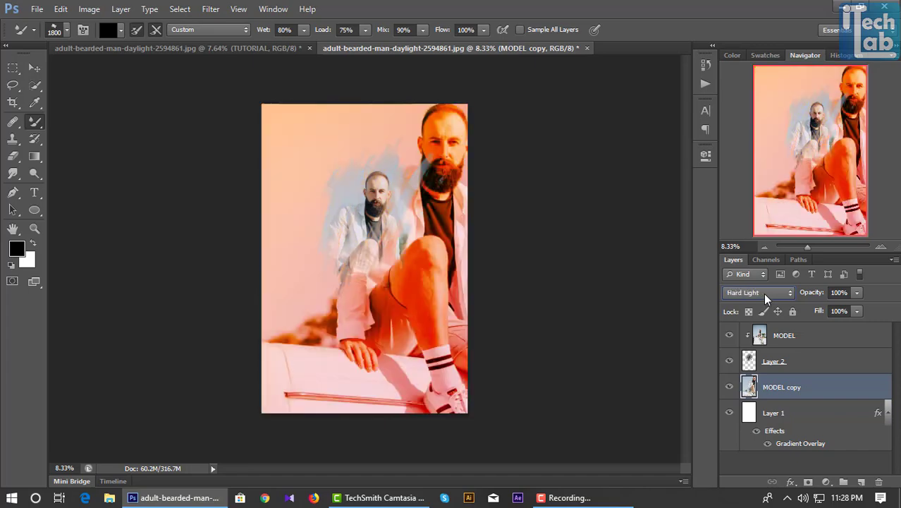
key(Down)
key(Down)
key(Down)
key(Down)
key(Down)
key(Down)
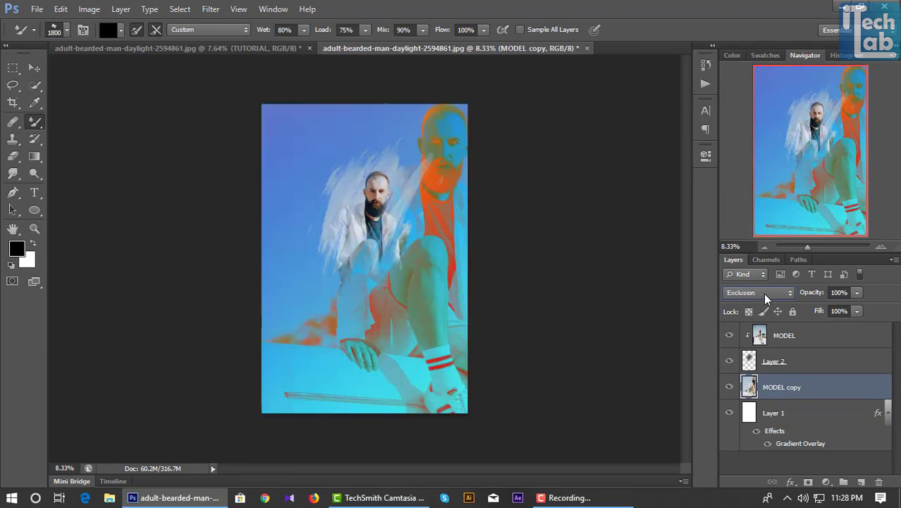
key(Up)
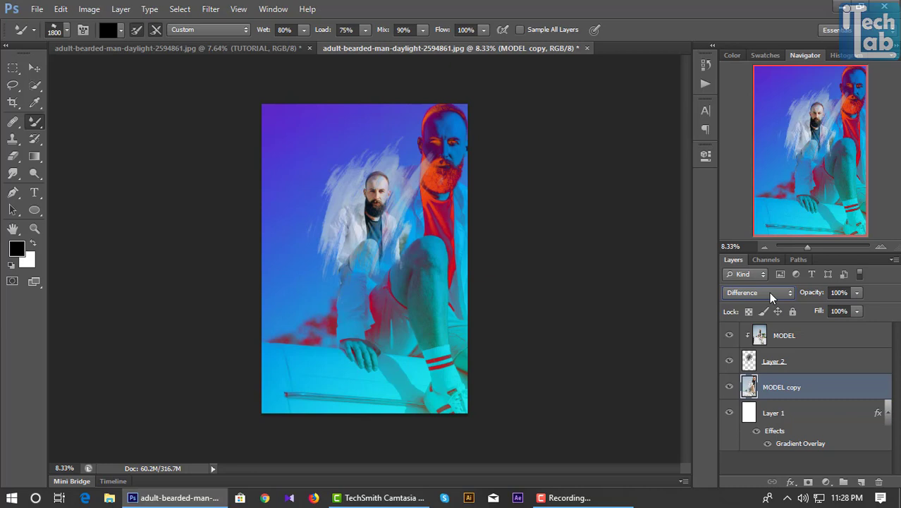
drag(818, 295, 810, 296)
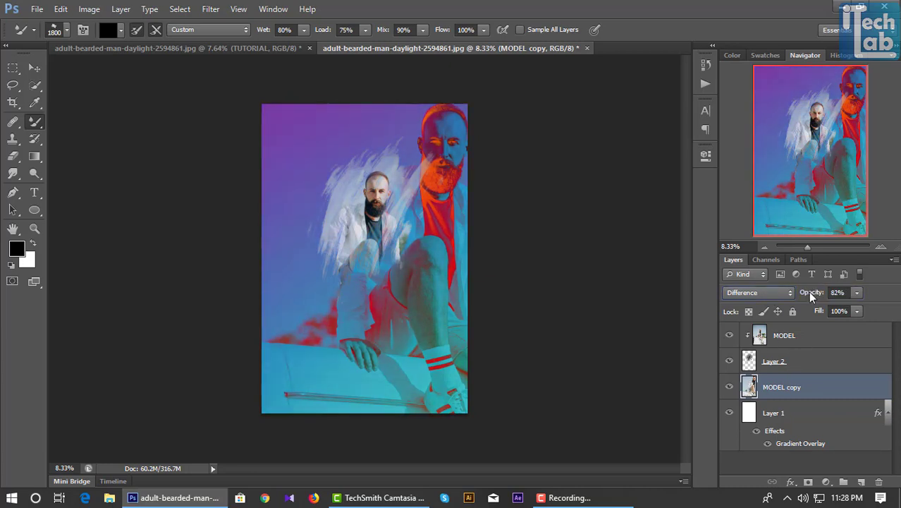
Add a new layer above MODEL copy, fill it with black and set its blend mode to Soft Light
click(861, 481)
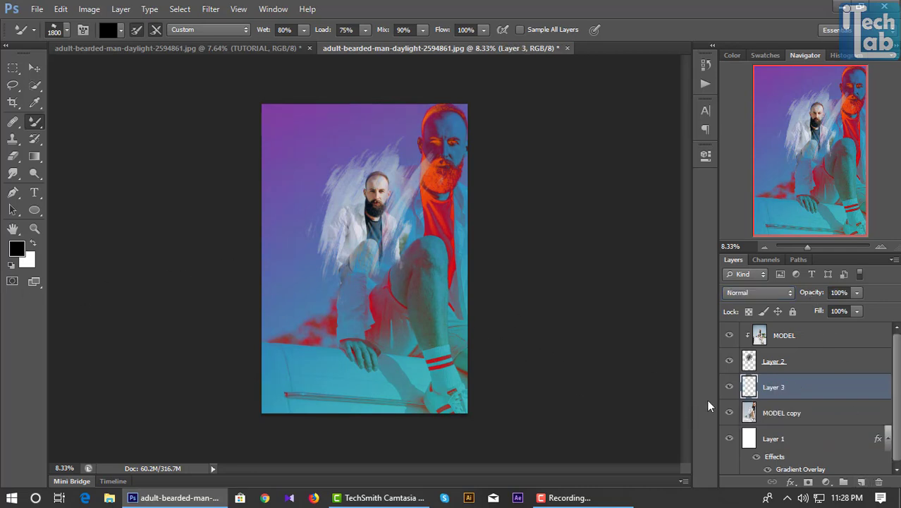
key(alt+BackSpace)
click(758, 292)
click(726, 165)
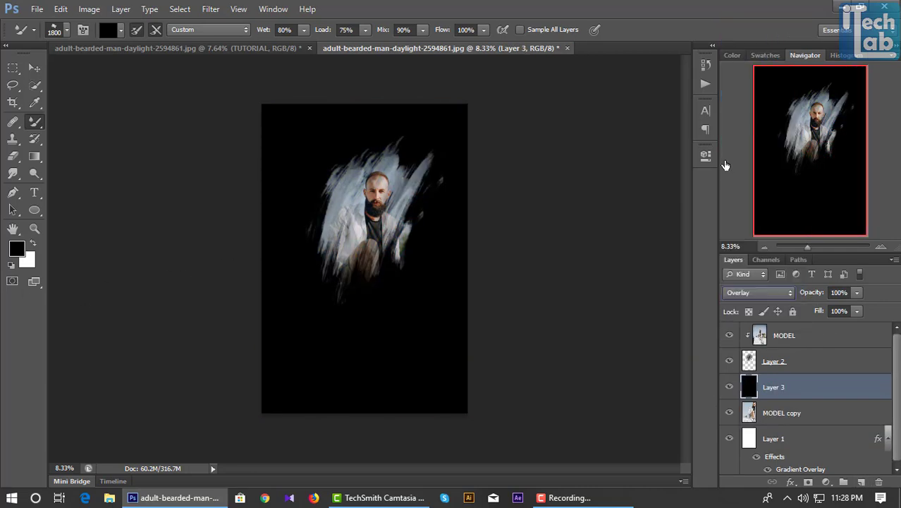
click(751, 293)
click(740, 175)
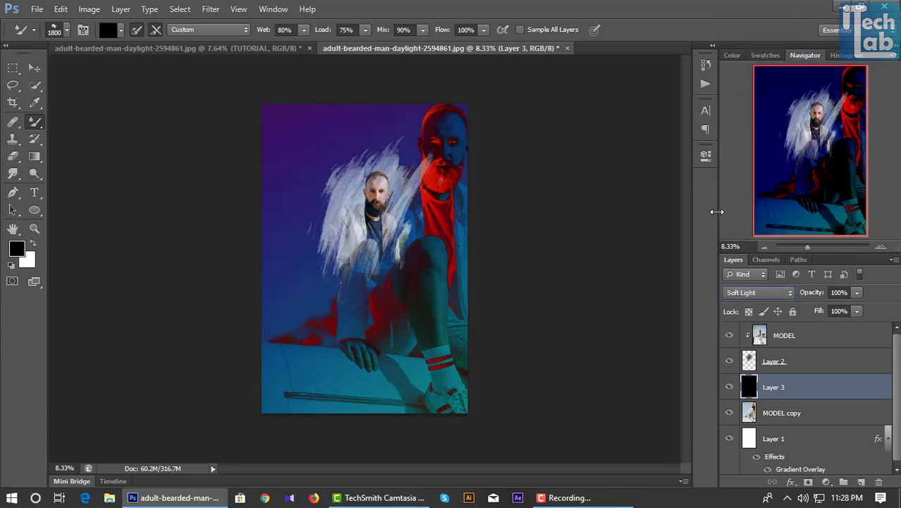
Add a Hue/Saturation adjustment layer directly above MODEL copy with Saturation lowered to -30
click(804, 419)
click(828, 483)
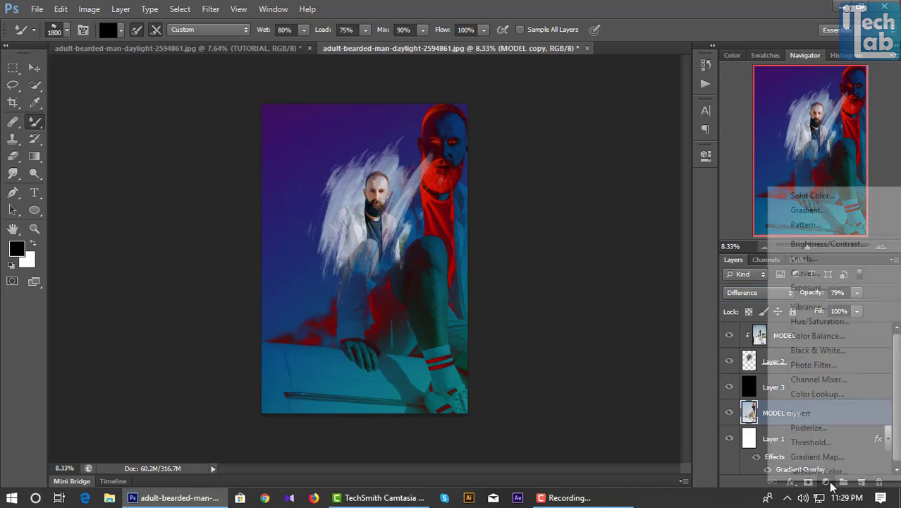
click(811, 322)
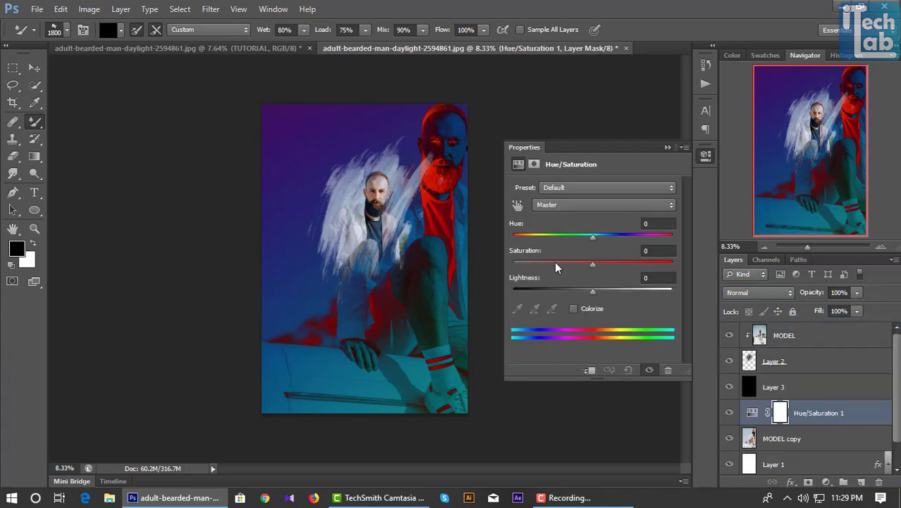
drag(554, 260, 567, 275)
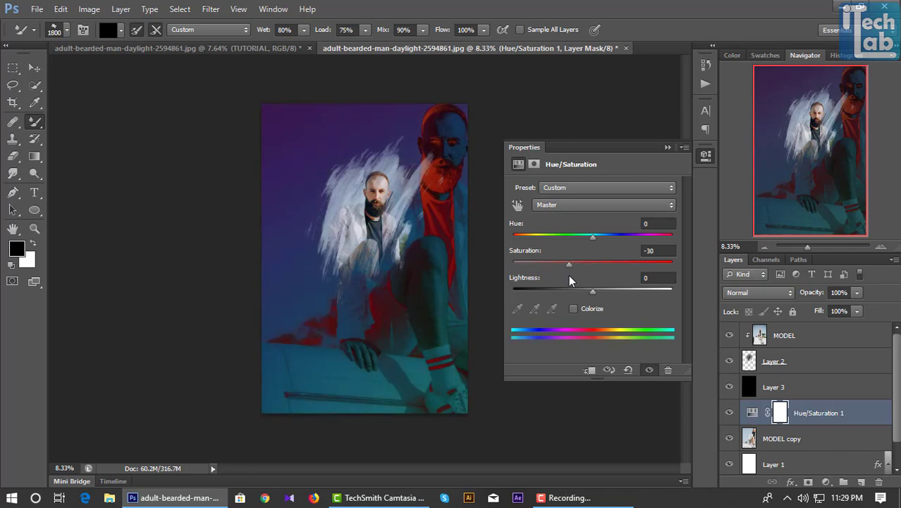
click(666, 149)
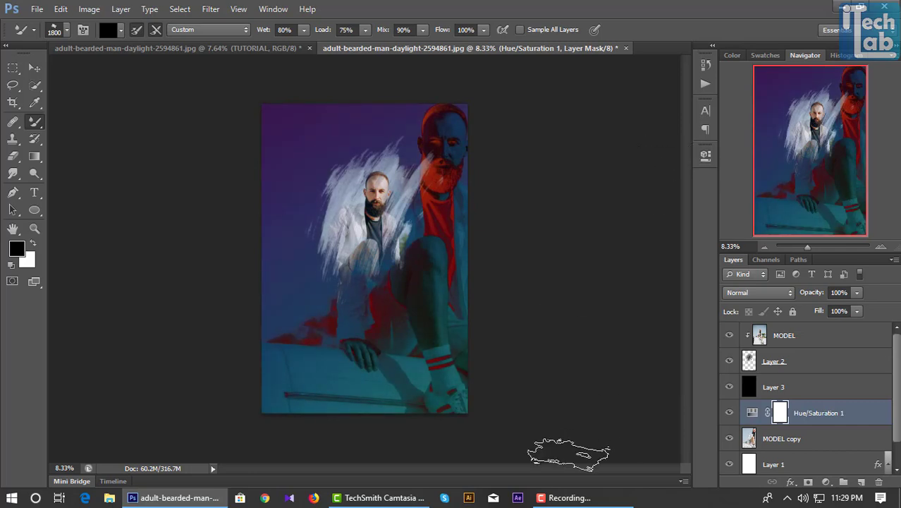
click(34, 192)
click(293, 288)
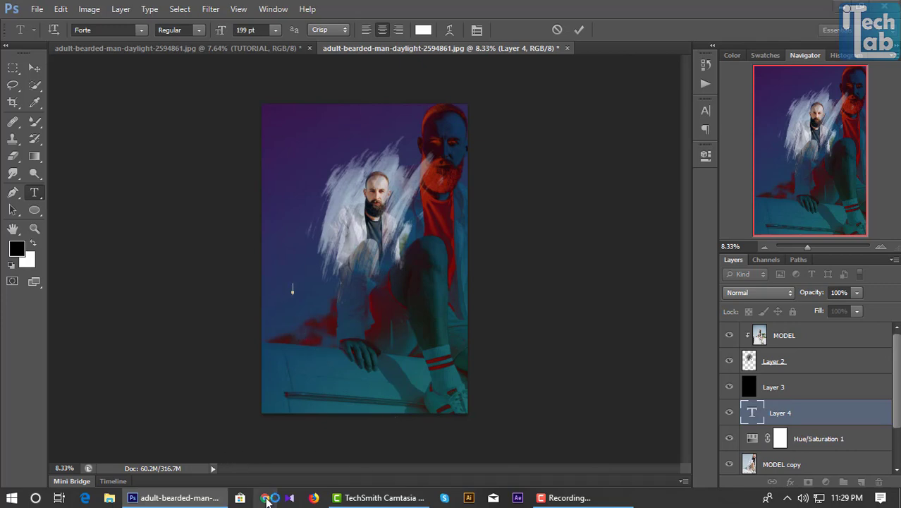
click(266, 497)
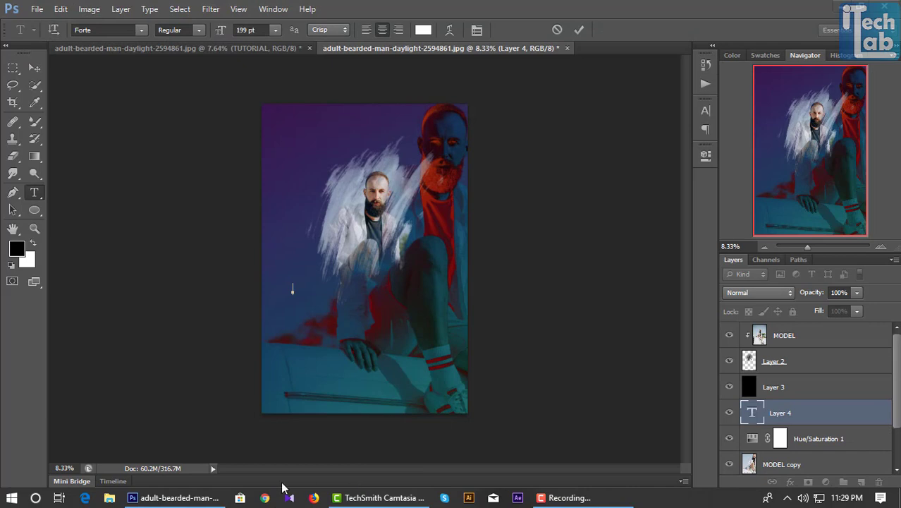
Copy the "No one is perfect -" text from the TUTORIAL group of the orange reference poster
click(121, 49)
click(33, 68)
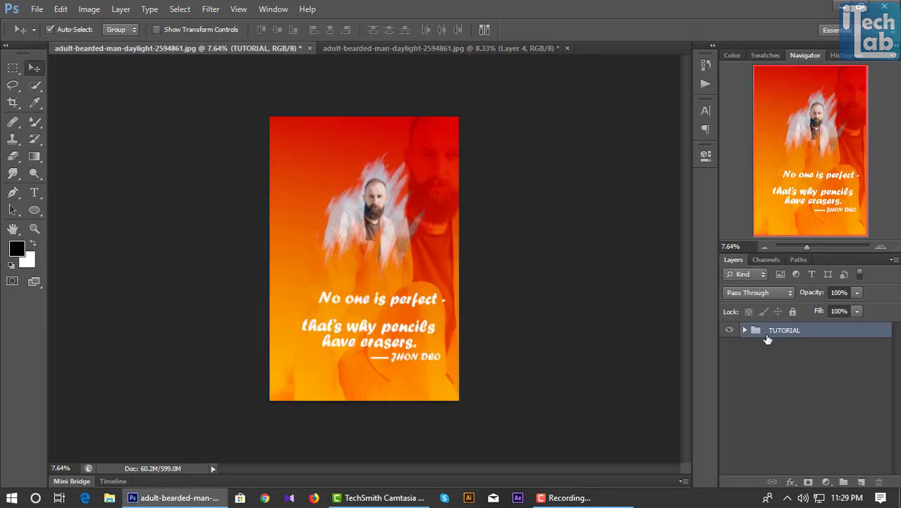
click(744, 330)
double_click(763, 427)
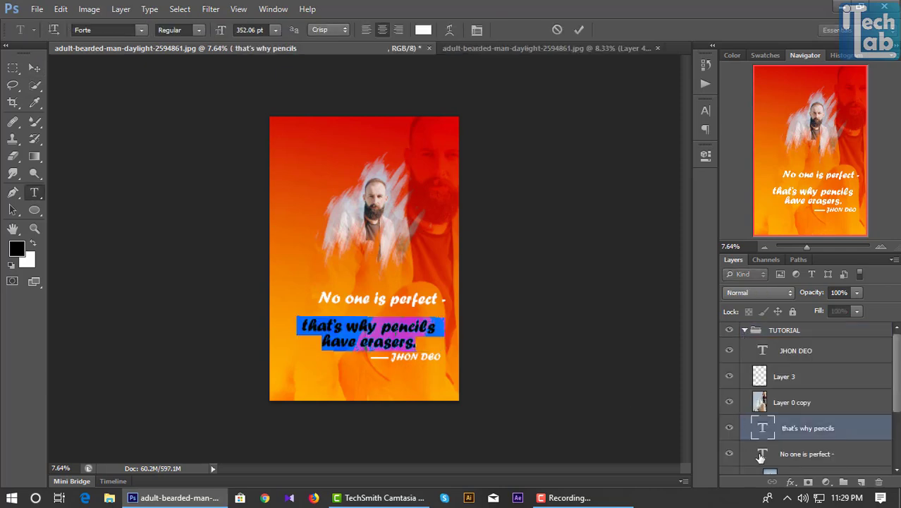
double_click(761, 455)
key(ctrl+c)
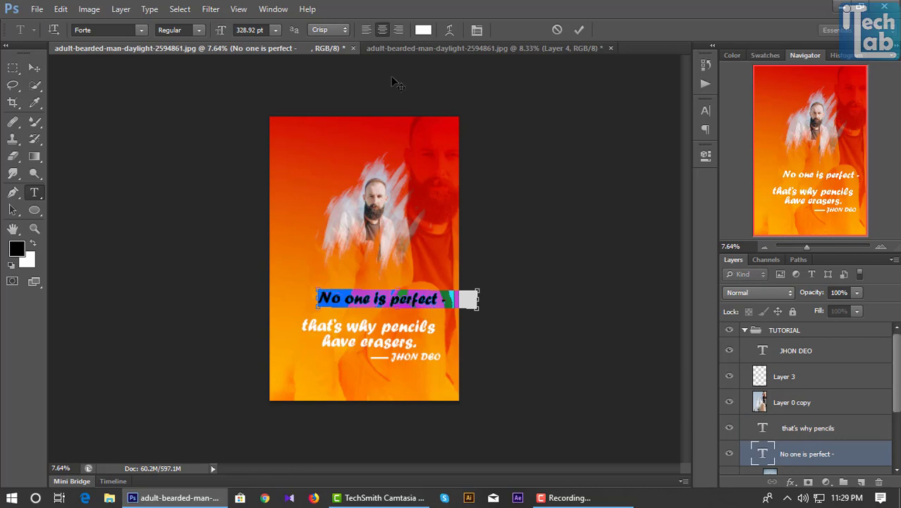
Paste the copied quote line as a new Forte text layer above MODEL and center it in the poster's lower part
click(418, 48)
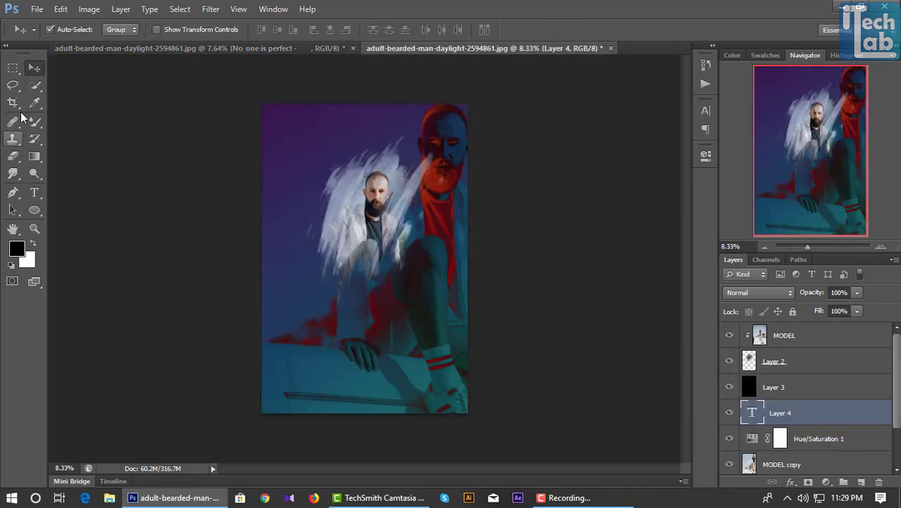
click(34, 191)
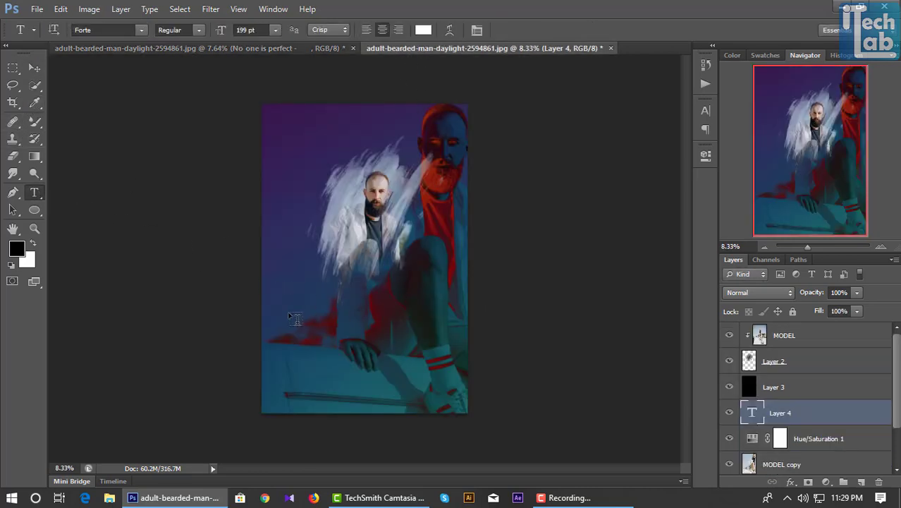
click(809, 338)
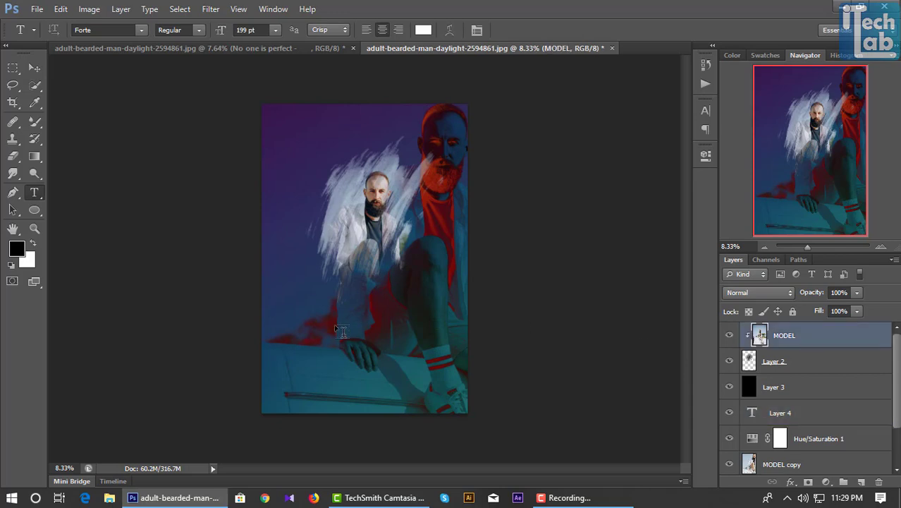
click(282, 323)
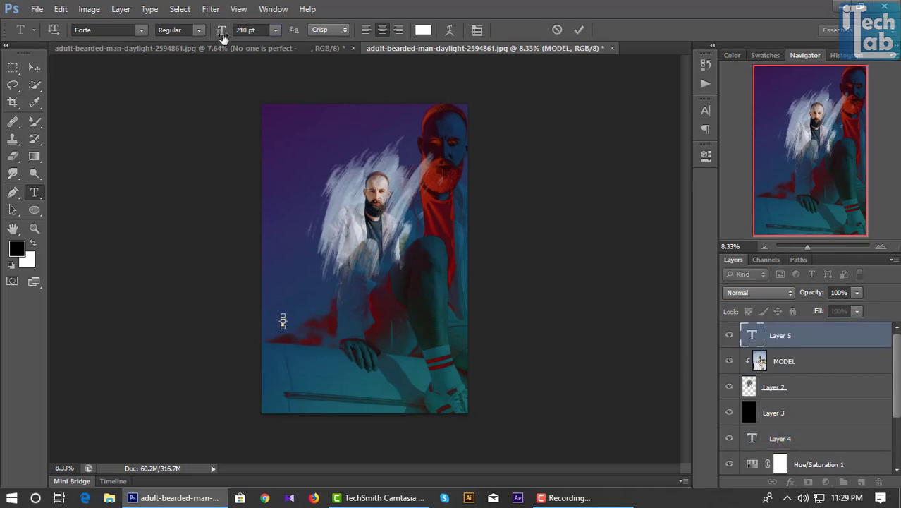
key(ctrl+v)
drag(290, 345, 366, 351)
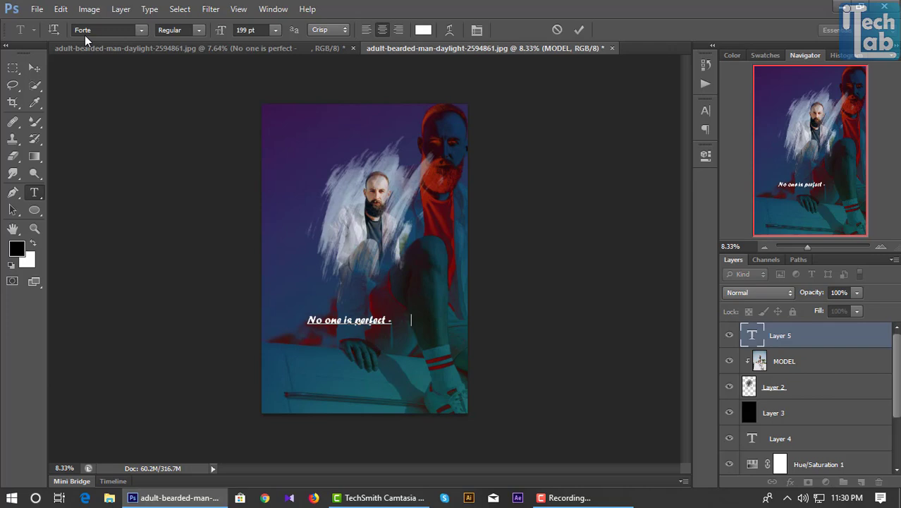
click(196, 30)
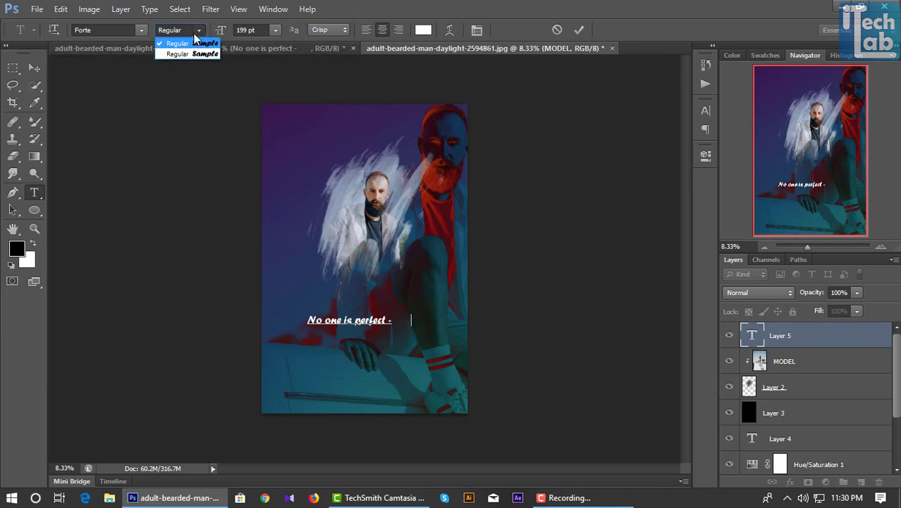
click(197, 31)
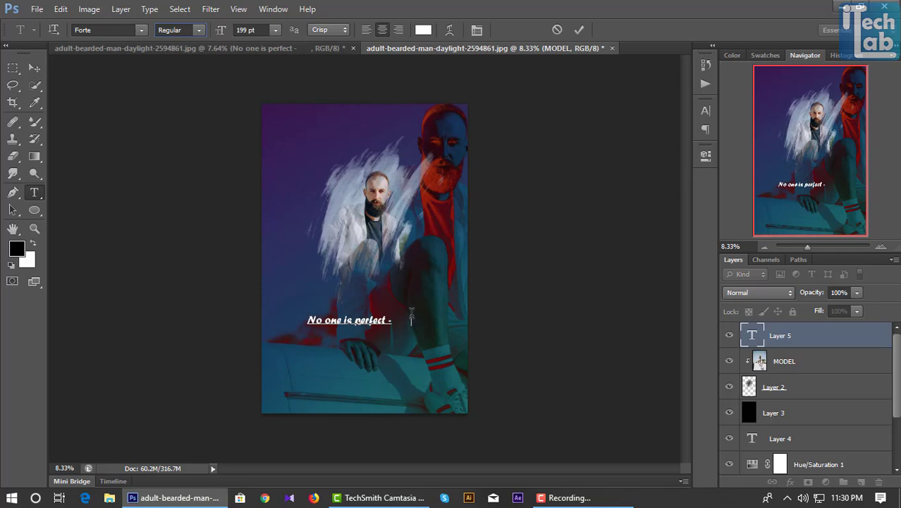
Remove the trailing spaces and dash after "No one is perfect" and set the text size to 250 pt
key(BackSpace)
key(BackSpace)
key(BackSpace)
key(BackSpace)
key(BackSpace)
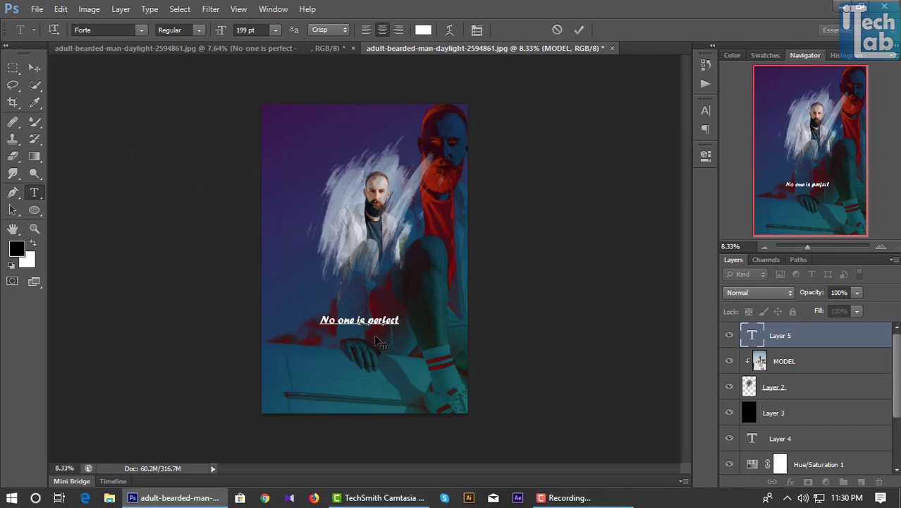
key(ctrl+a)
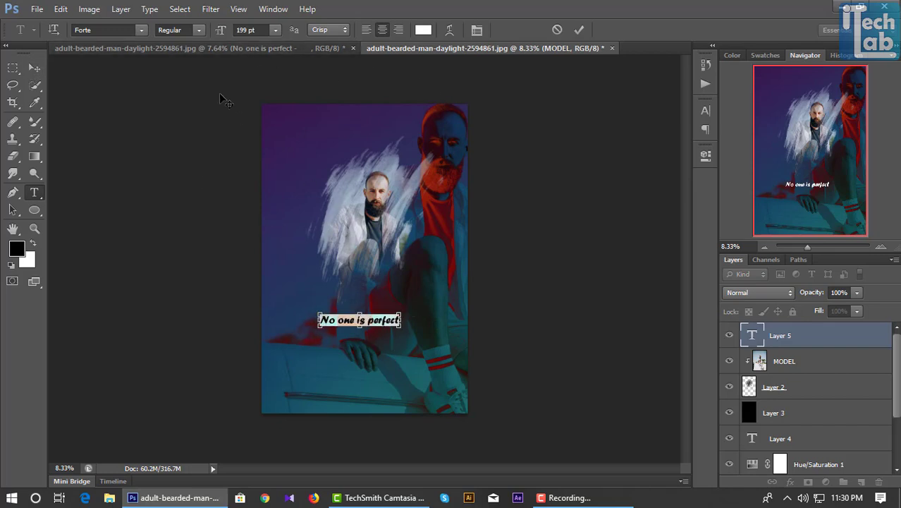
drag(213, 30, 232, 45)
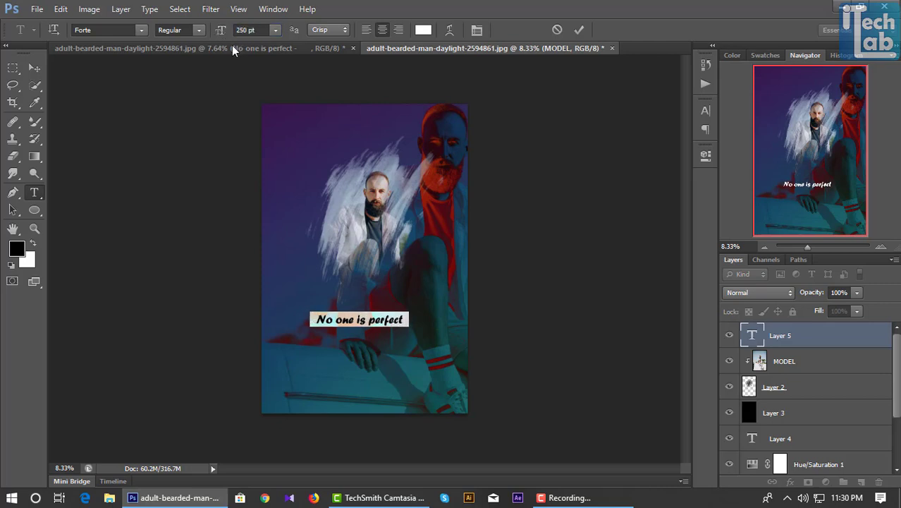
Scale the "No one is perfect" text to about 132% around its center
click(33, 67)
key(ctrl+t)
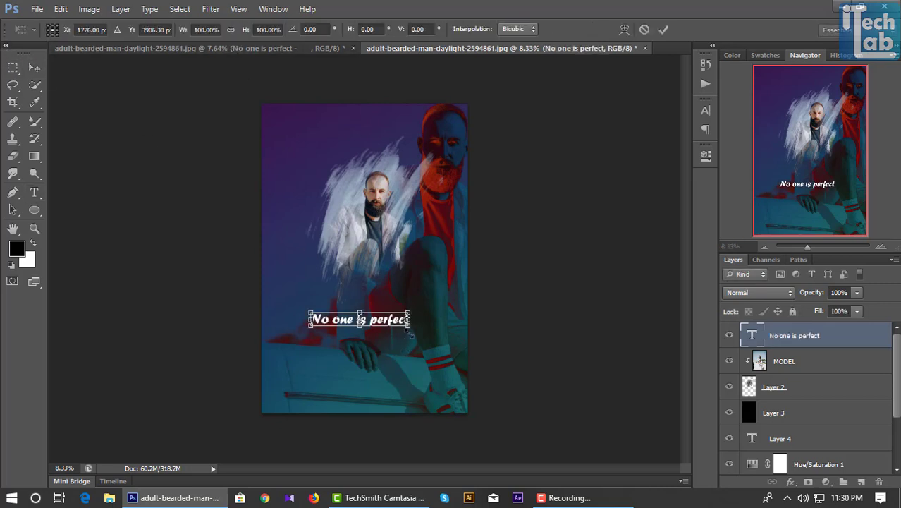
drag(411, 330, 424, 347)
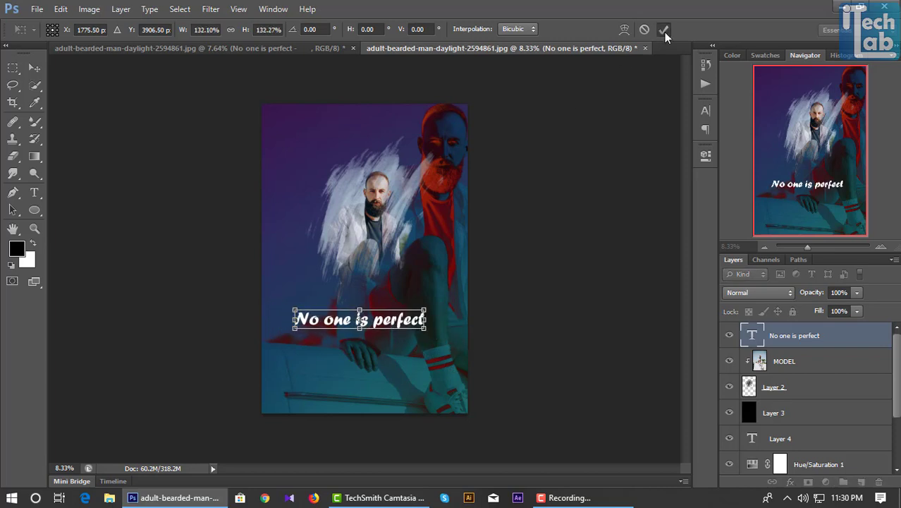
click(663, 31)
Copy the "that's why pencils have erasers." text from the orange reference poster
click(177, 45)
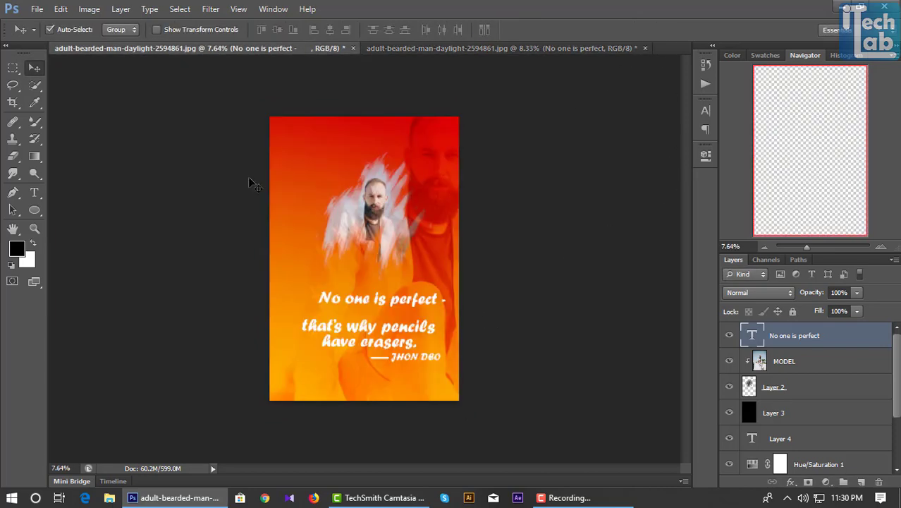
click(767, 430)
double_click(767, 430)
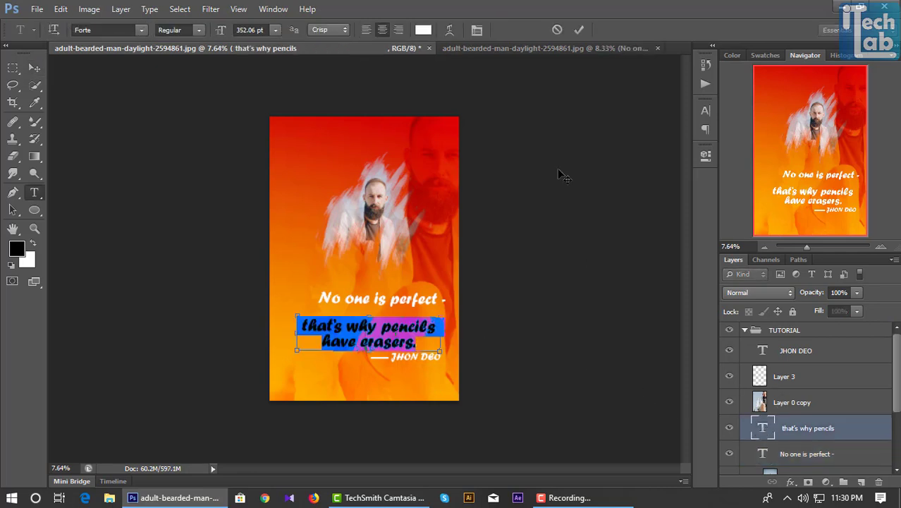
Duplicate the "No one is perfect" text just below itself and replace the copy's wording with "that's why pencils have erasers."
click(529, 51)
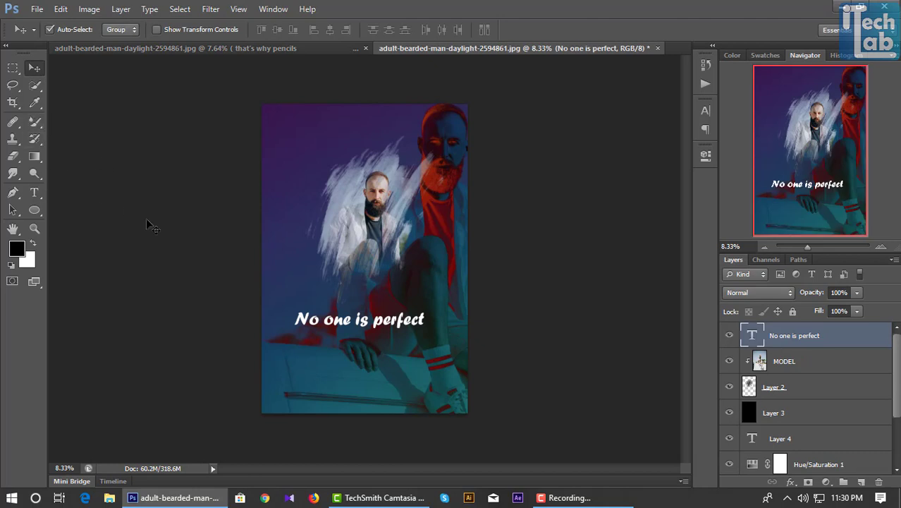
drag(381, 324, 389, 354)
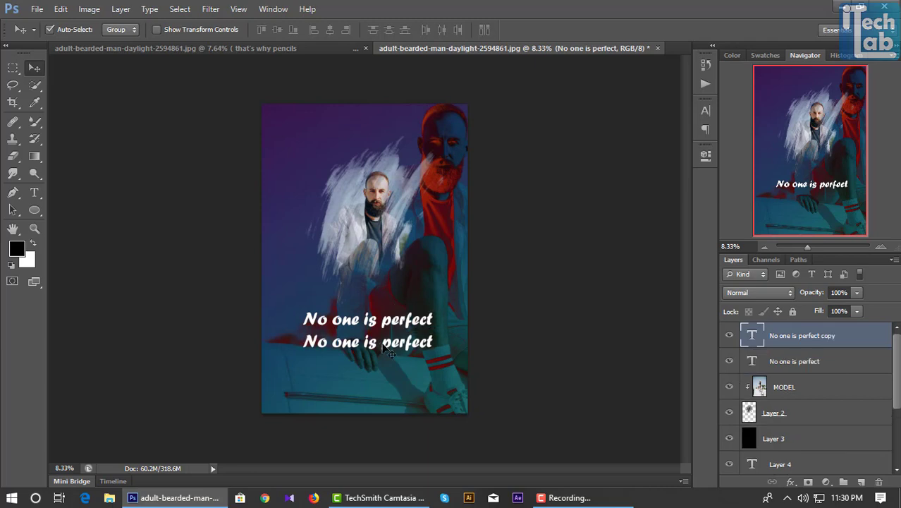
double_click(750, 338)
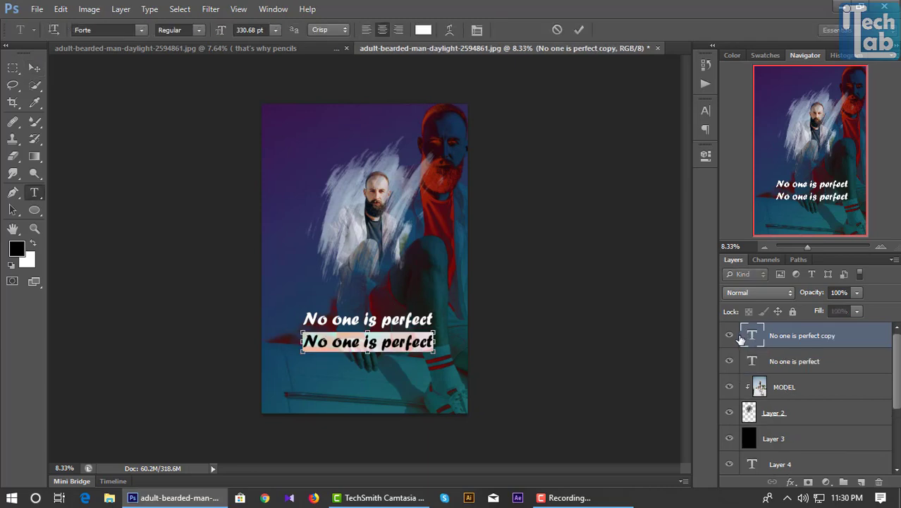
key(ctrl+v)
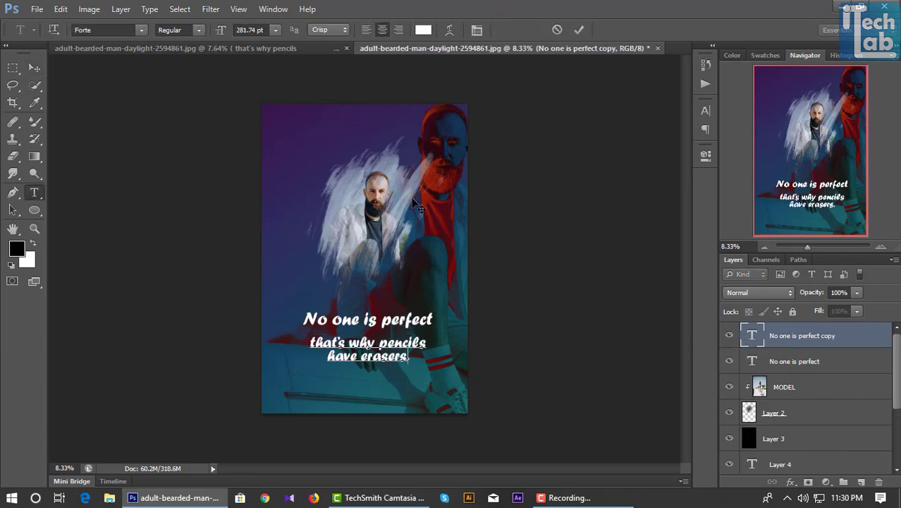
click(581, 32)
Nudge the "that's why pencils have erasers." text up until it sits close under the first quote line
key(shift+Up)
key(shift+Up)
key(shift+Up)
key(shift+Up)
key(shift+Up)
key(shift+Up)
key(shift+Up)
key(shift+Up)
key(shift+Up)
key(shift+Up)
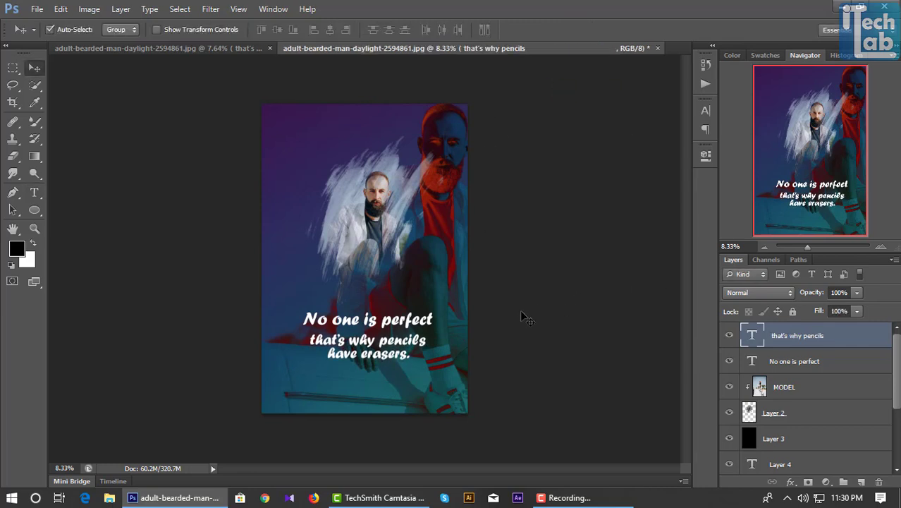
key(Up)
key(Up)
key(Up)
key(Up)
key(Up)
key(Up)
key(Up)
key(Up)
key(Up)
key(Up)
key(Up)
key(Up)
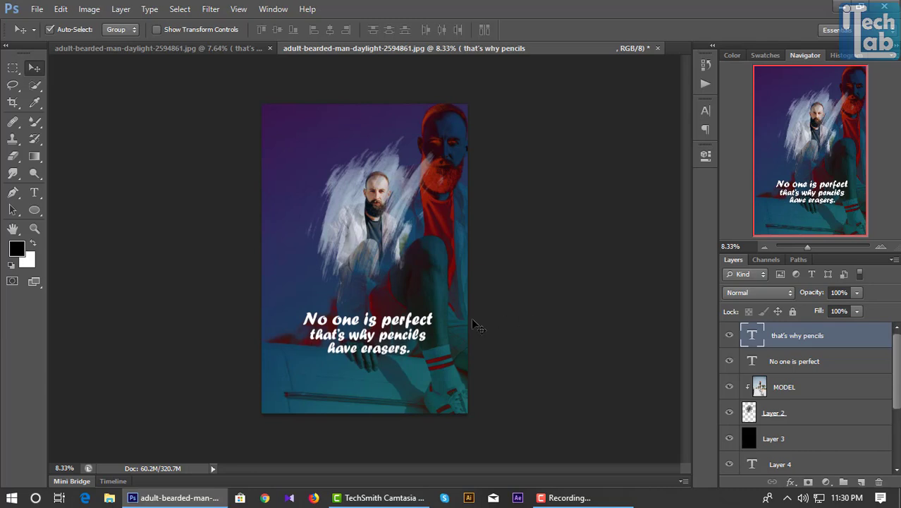
Scale both quote text layers together to about 136% so they nearly span the poster's width
shift+click(785, 361)
key(ctrl+t)
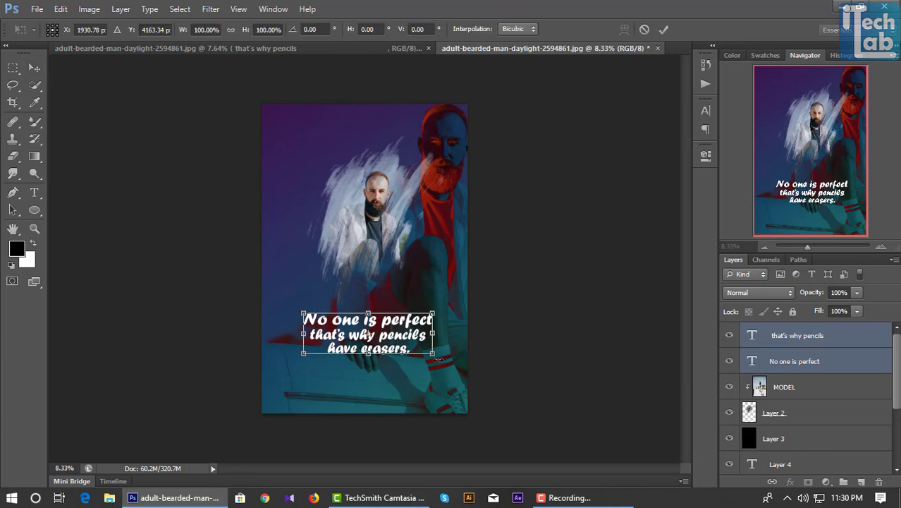
drag(436, 358, 455, 374)
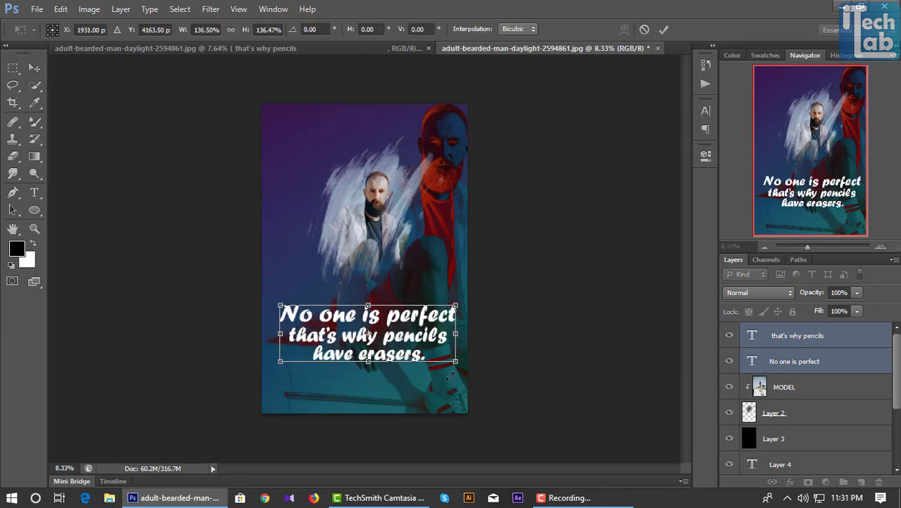
click(663, 29)
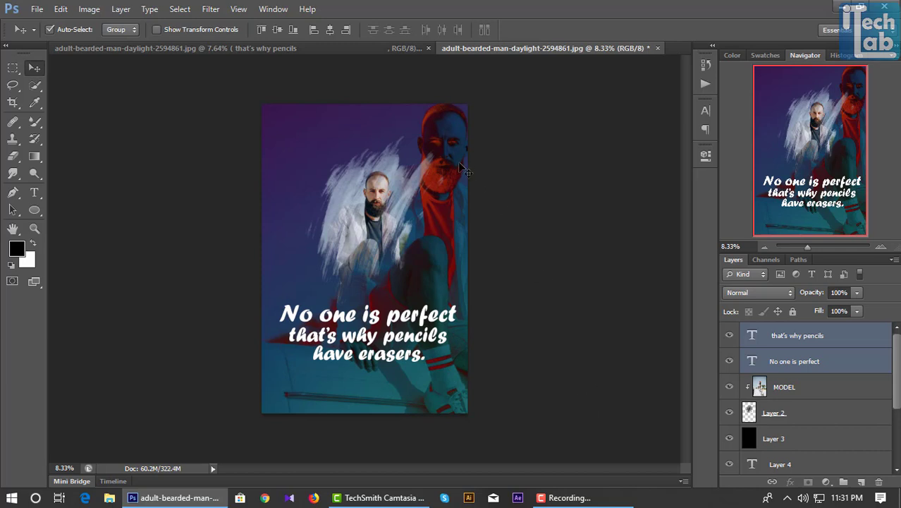
Look through the available brush presets of the Mixer Brush tool
click(14, 69)
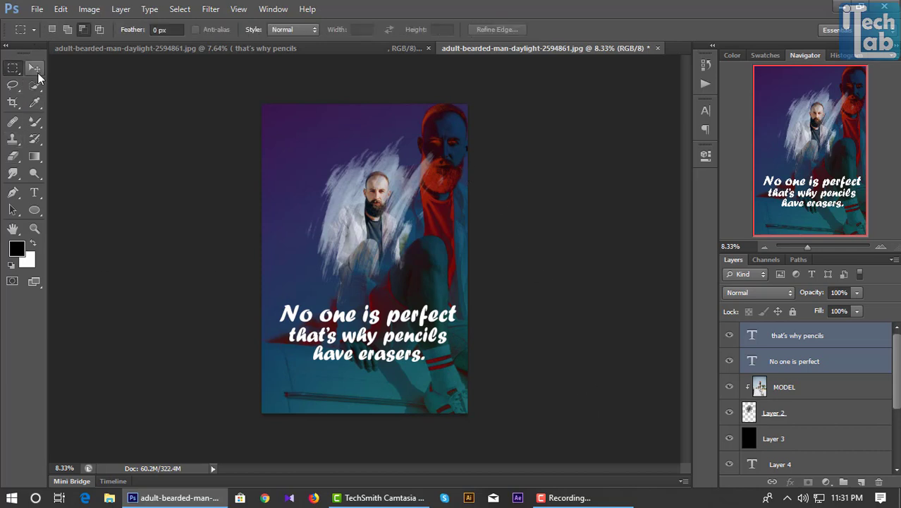
click(34, 85)
click(35, 121)
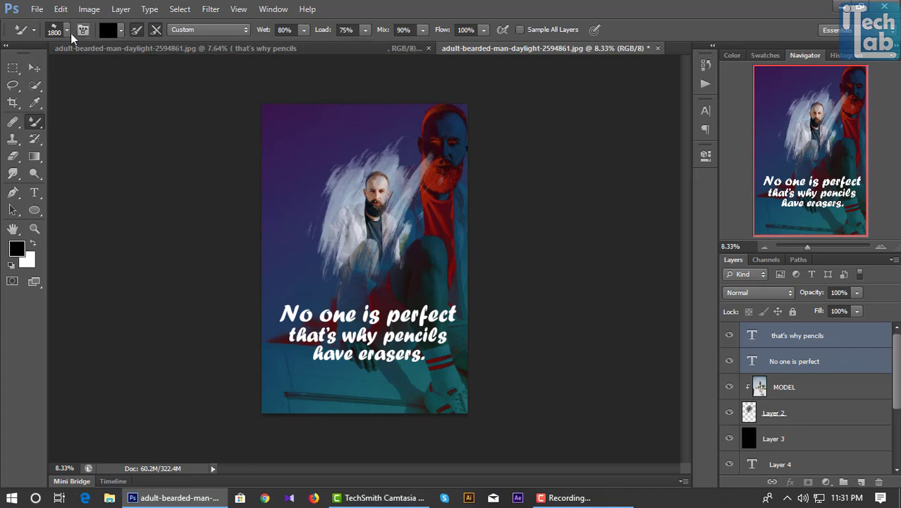
click(67, 30)
drag(186, 289, 200, 208)
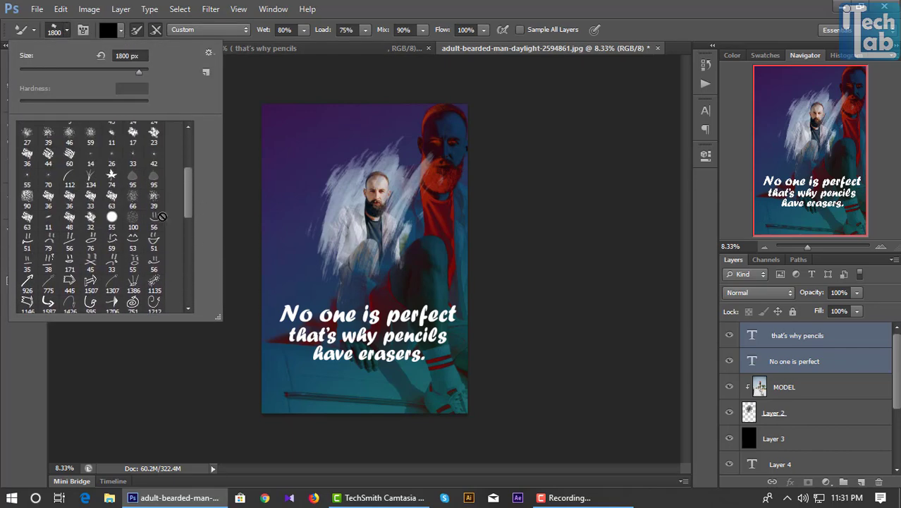
scroll(50, 211, down, 1)
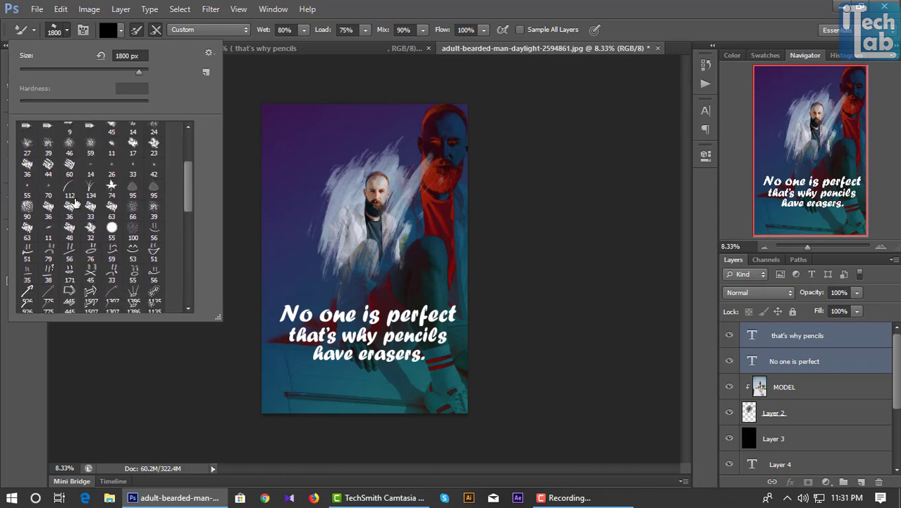
drag(187, 213, 190, 278)
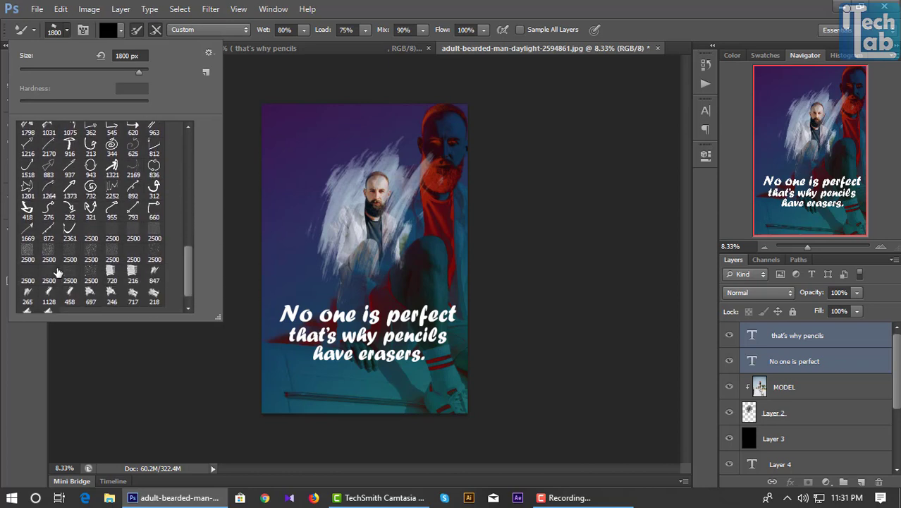
click(187, 129)
click(235, 74)
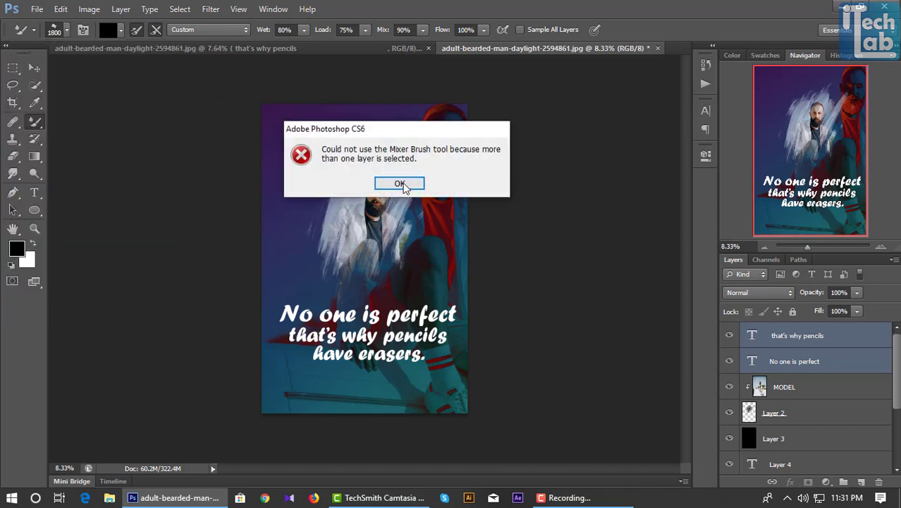
click(402, 184)
Select the MODEL copy layer
click(825, 371)
click(811, 392)
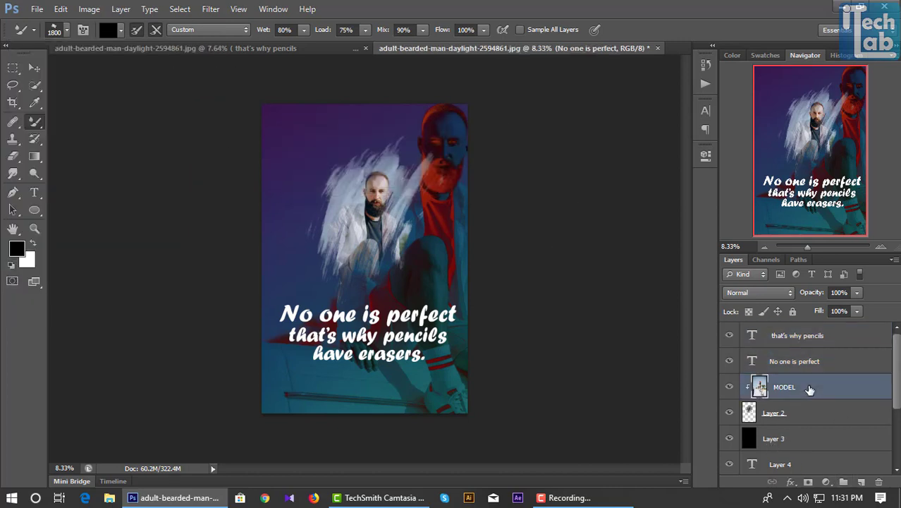
scroll(794, 418, down, 3)
click(792, 416)
click(37, 9)
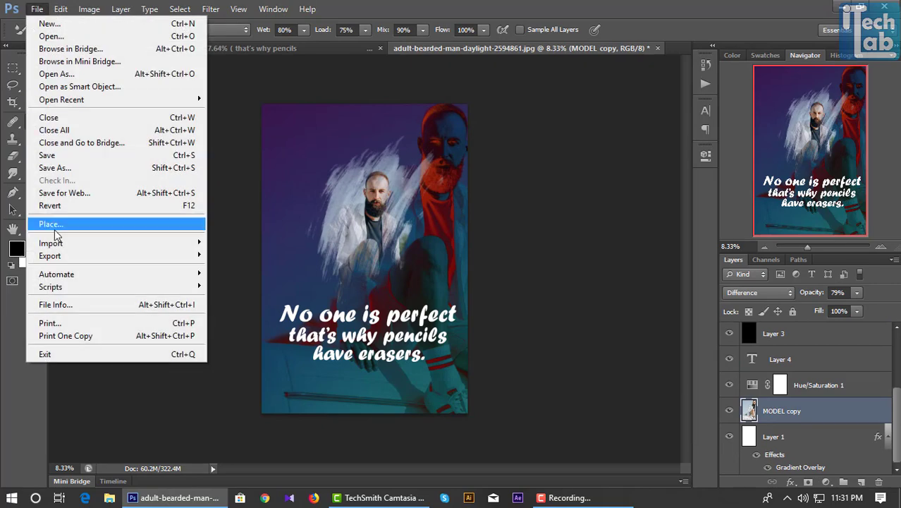
click(57, 222)
click(299, 203)
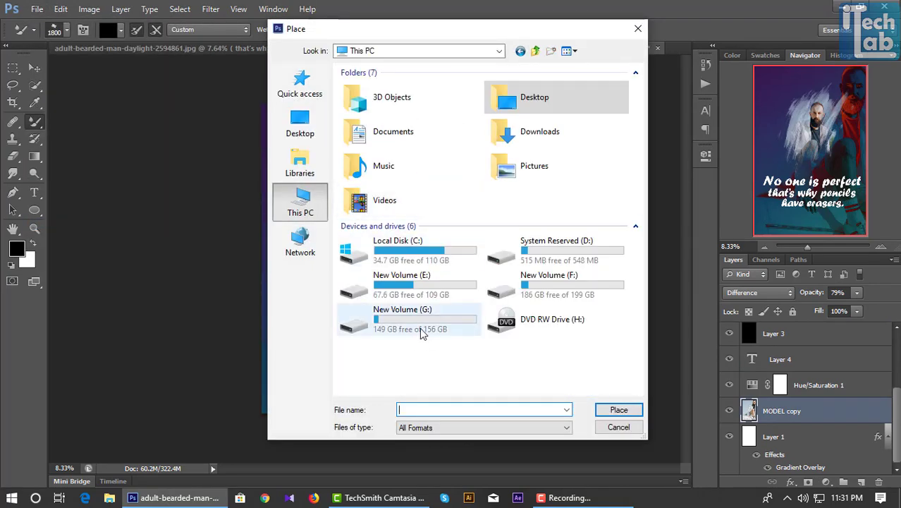
double_click(422, 330)
double_click(359, 123)
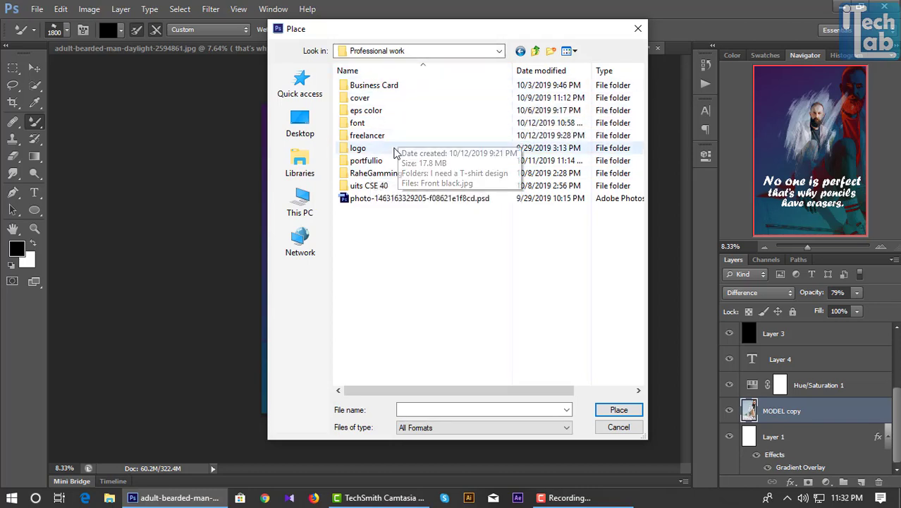
click(533, 51)
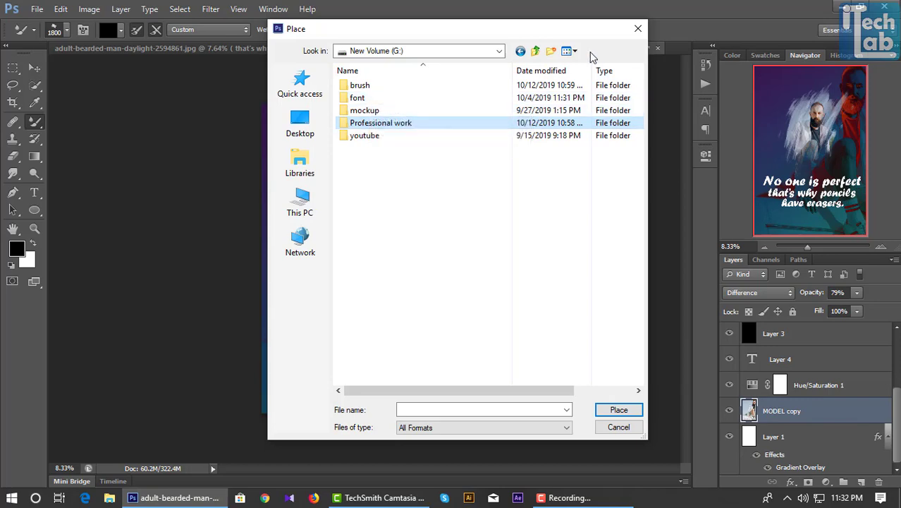
click(300, 123)
scroll(437, 176, down, 5)
scroll(449, 262, up, 2)
double_click(378, 115)
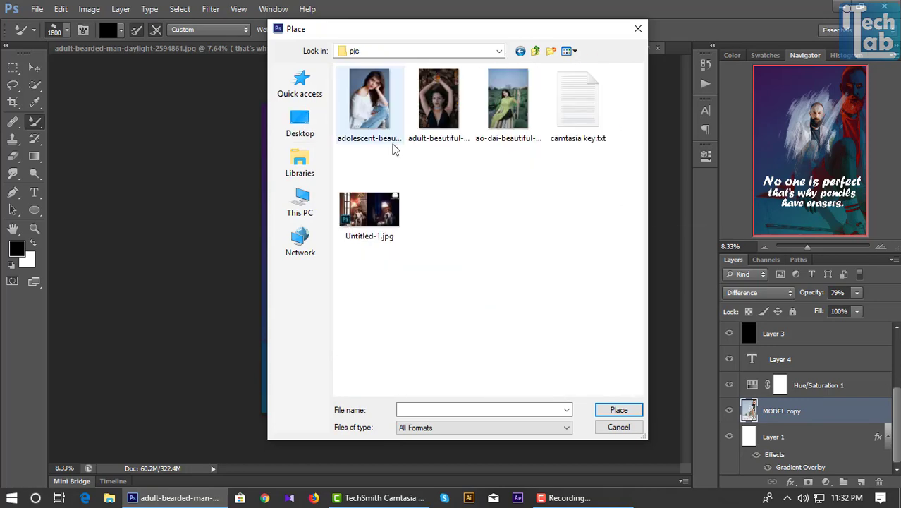
click(533, 52)
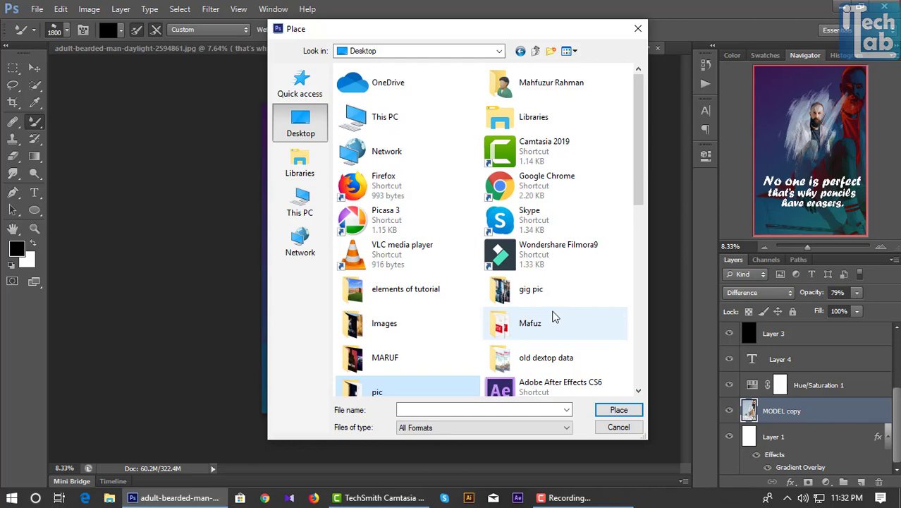
click(618, 427)
Bring the dust-cloud landscape photo from the desktop Images folder in above MODEL copy and scale it to about 271% to cover the poster
click(843, 6)
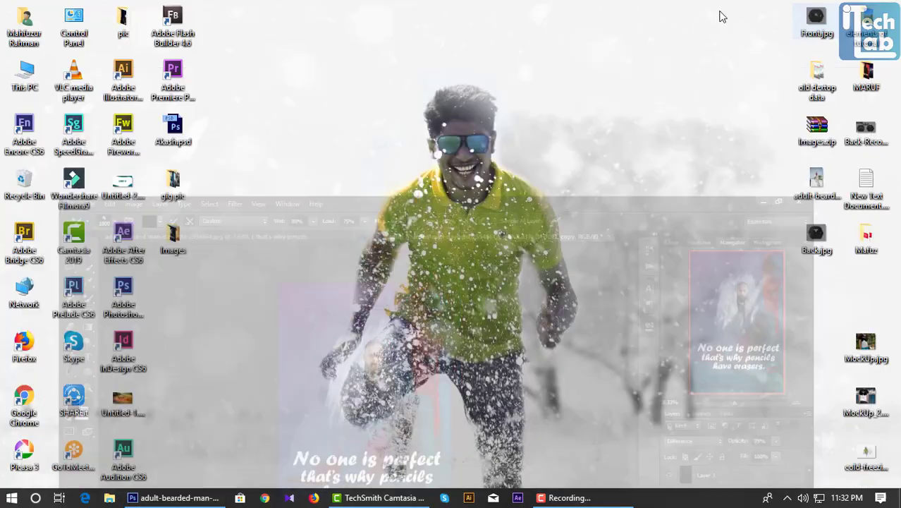
double_click(26, 74)
click(332, 45)
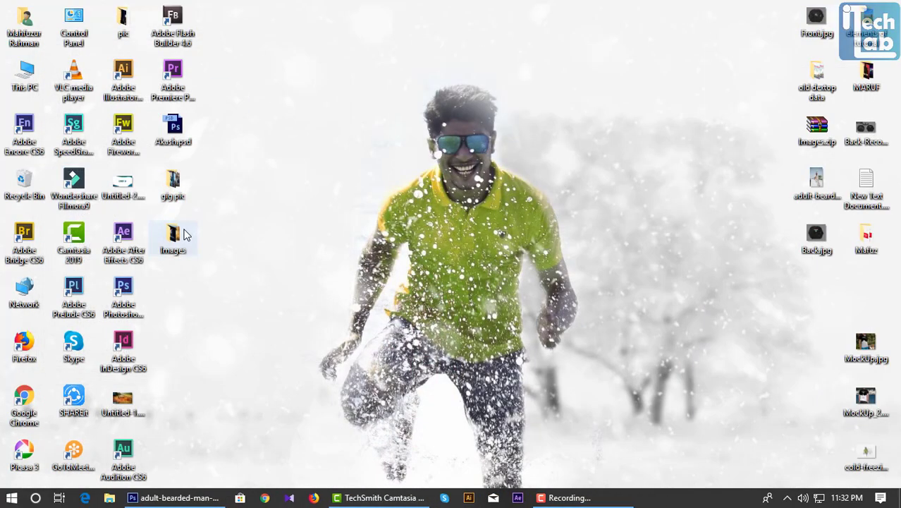
double_click(176, 234)
drag(286, 189, 405, 286)
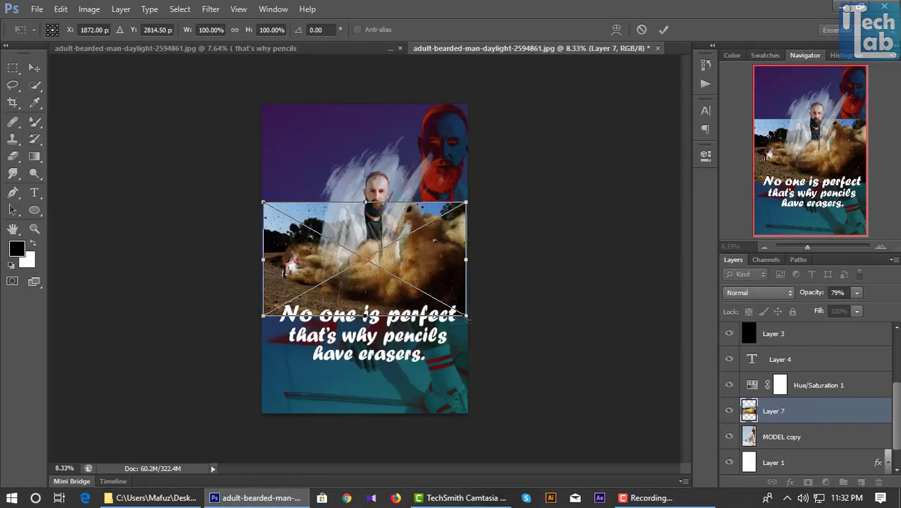
drag(463, 313, 617, 449)
click(663, 30)
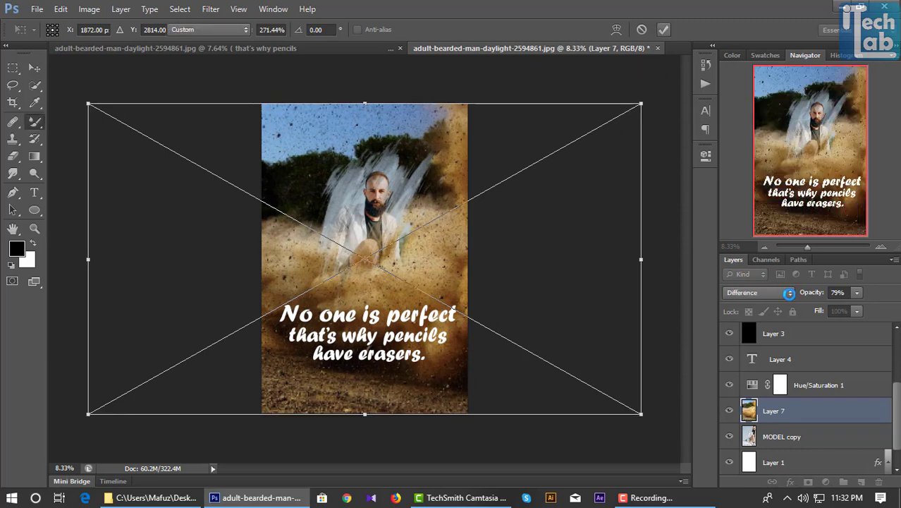
Try the blending modes one after another on the dust photo layer and settle on Divide
click(779, 293)
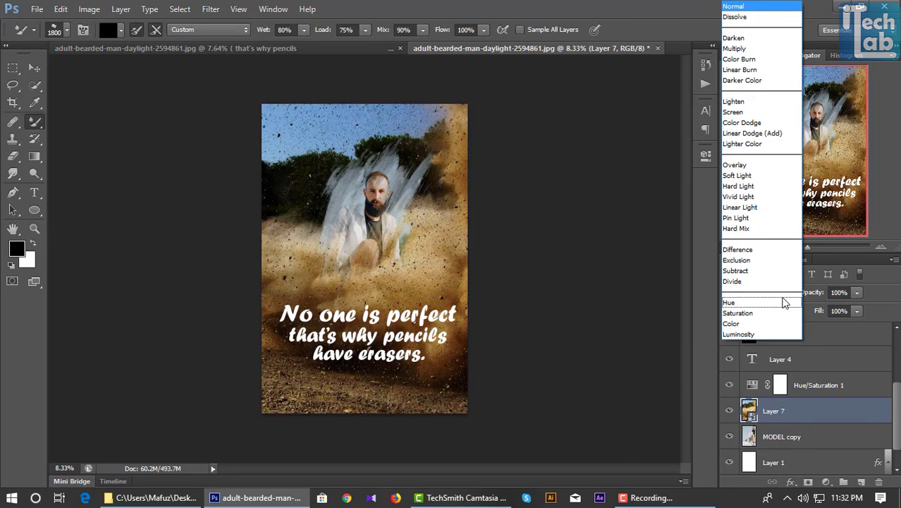
click(733, 17)
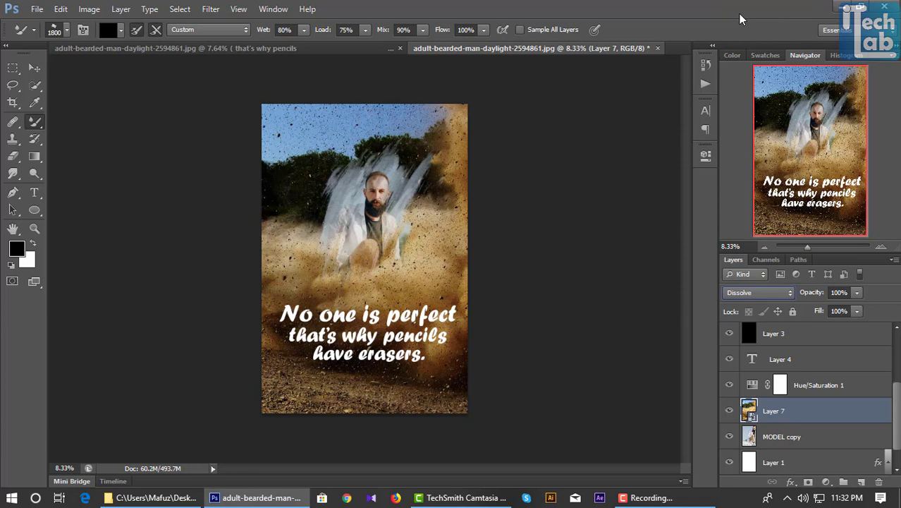
key(Down)
key(Down)
key(Down)
key(Down)
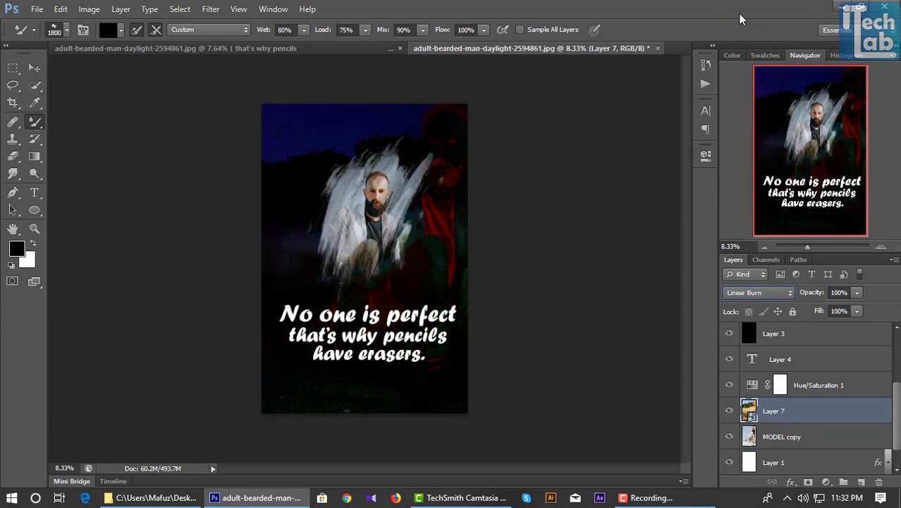
key(Down)
key(Down)
key(Down)
key(Down)
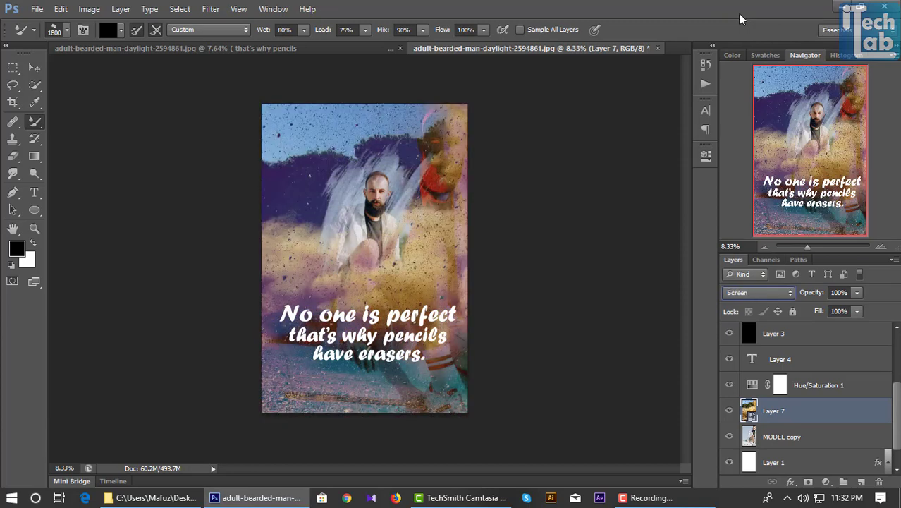
key(Down)
key(Down)
key(Down)
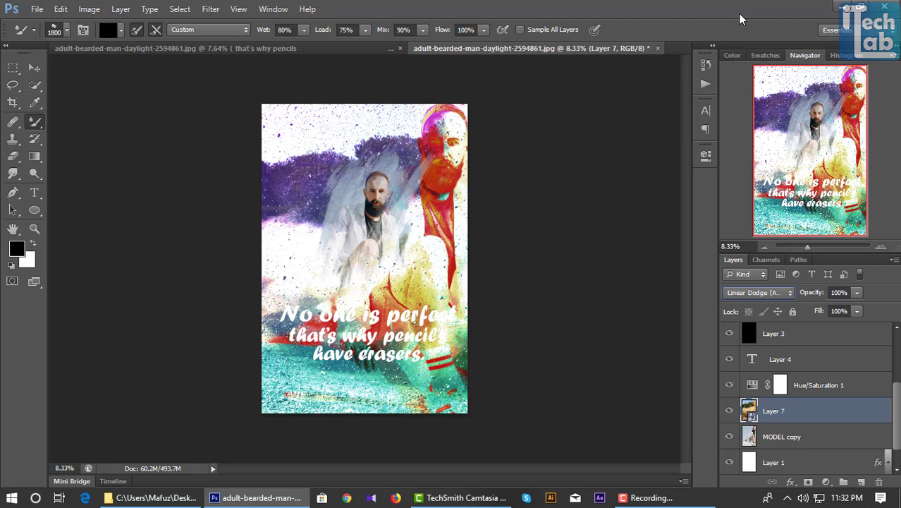
key(Up)
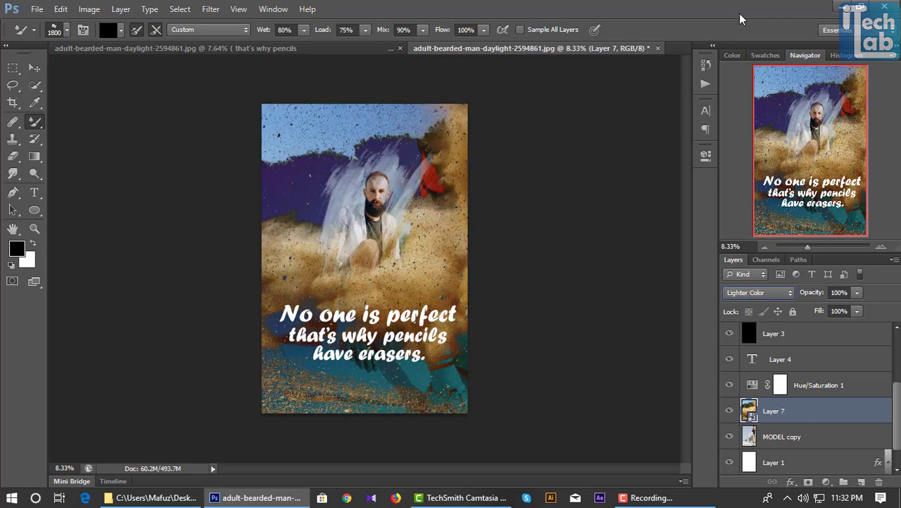
key(Down)
key(Down)
key(Down)
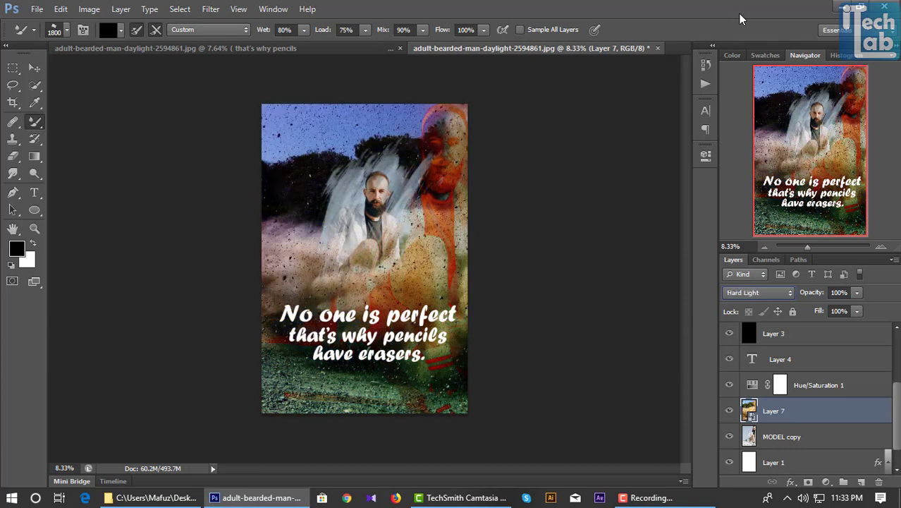
key(Down)
key(Down)
key(Down)
key(Down)
key(Down)
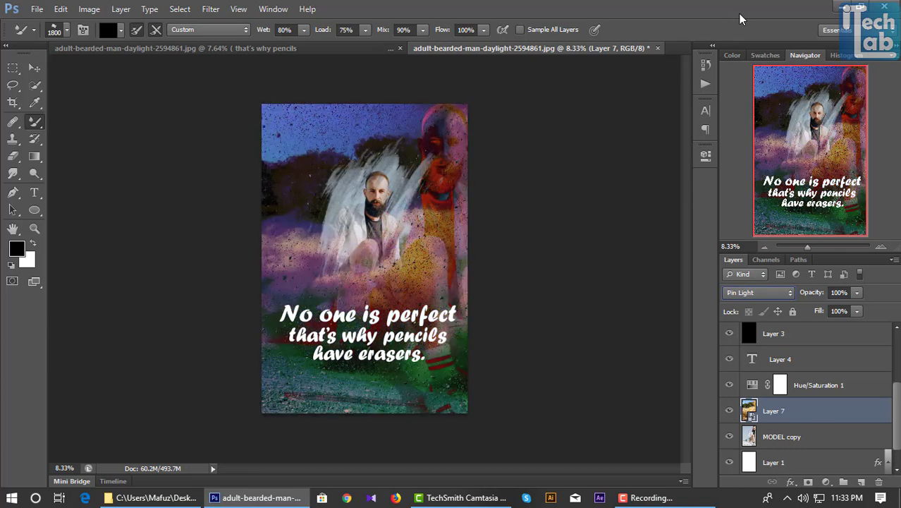
key(Down)
key(Down)
key(Down)
key(Down)
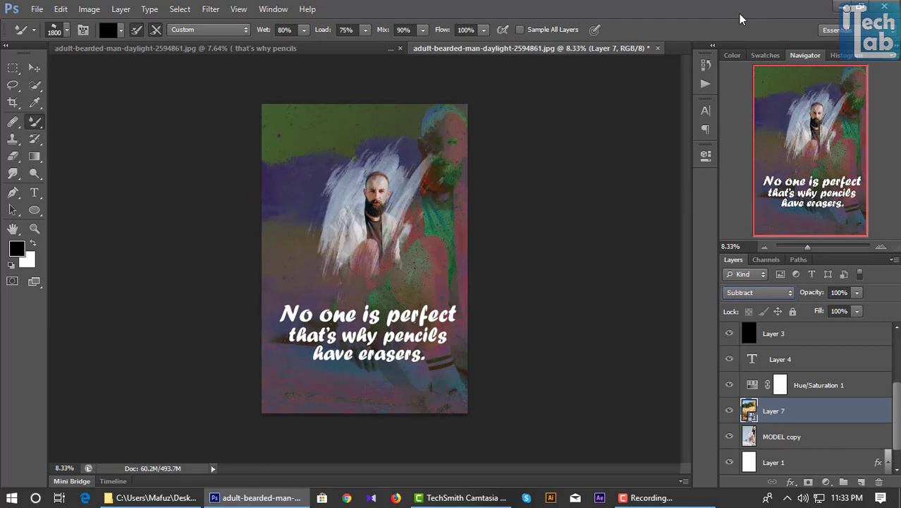
key(Up)
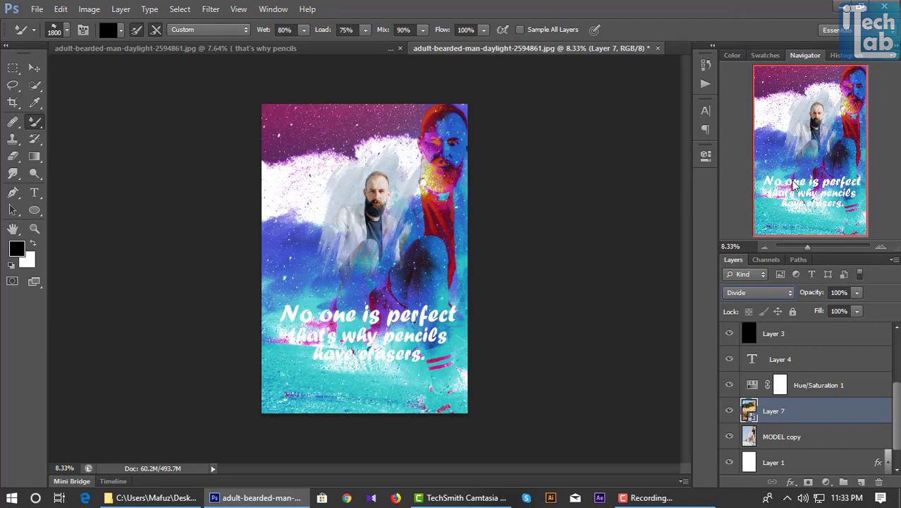
Recolour the "No one is perfect" text to black (#000000)
scroll(775, 395, down, 1)
scroll(776, 378, up, 4)
scroll(776, 379, up, 1)
double_click(752, 362)
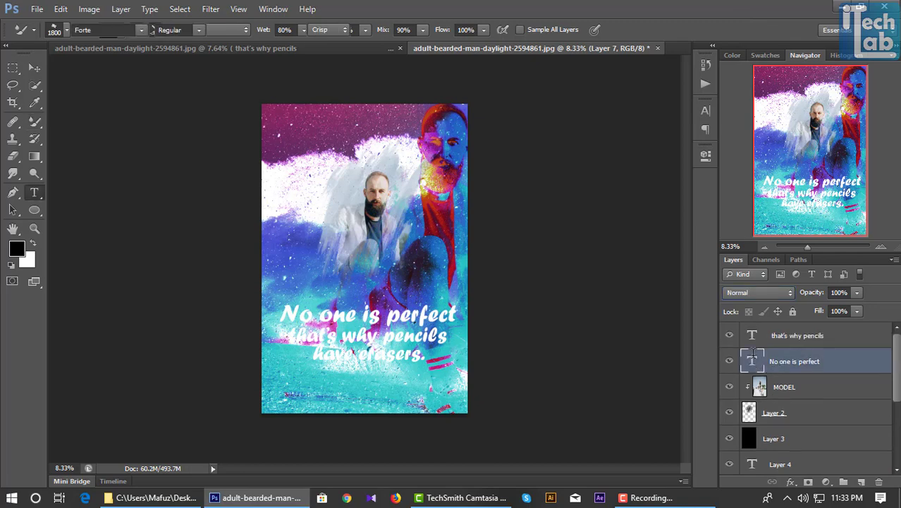
click(423, 29)
drag(606, 286, 552, 317)
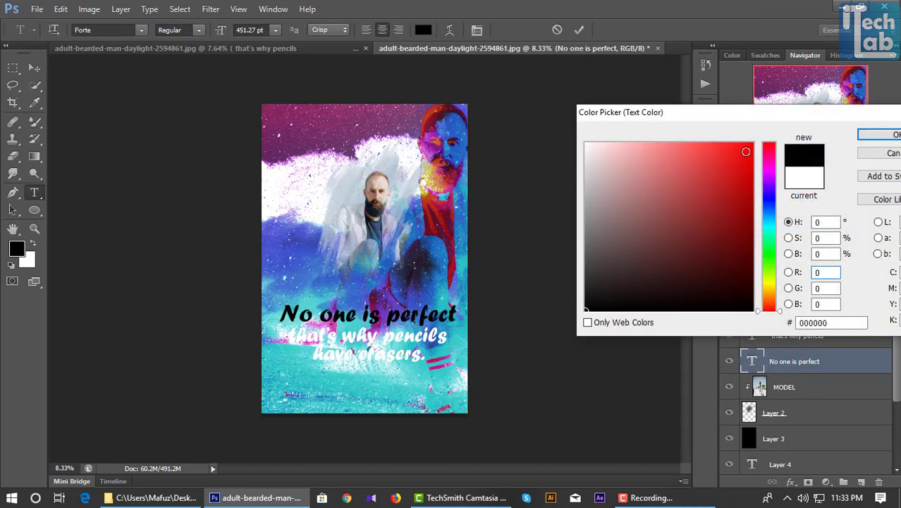
click(862, 137)
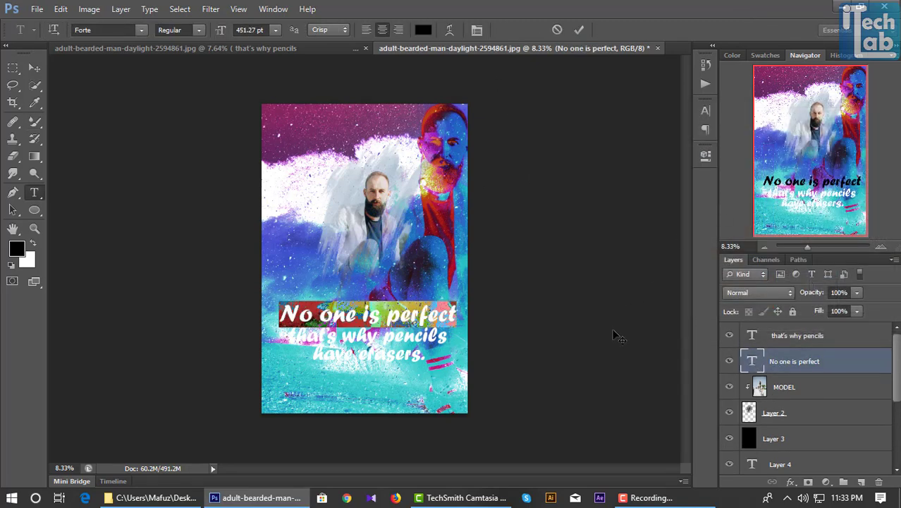
click(573, 31)
Recolour the "that's why pencils have erasers." text to black (#000000)
double_click(751, 335)
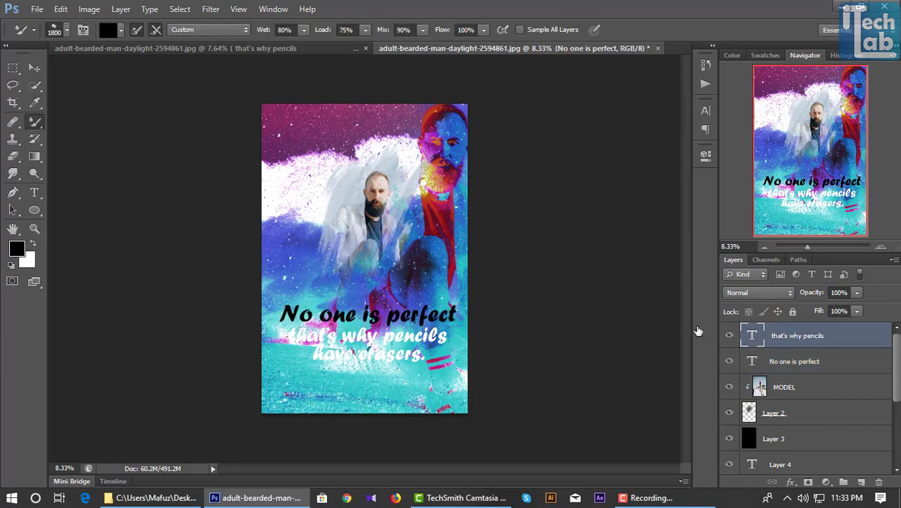
click(423, 30)
click(586, 313)
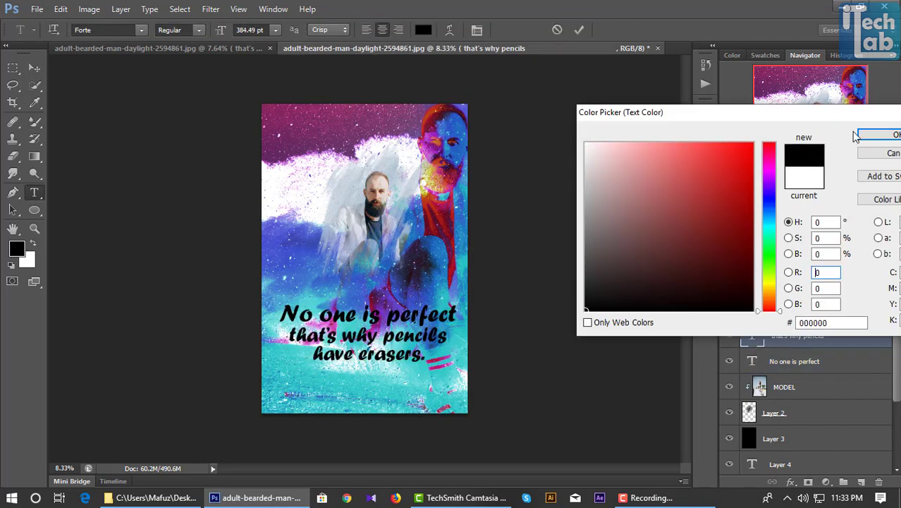
click(859, 135)
click(580, 32)
key(b)
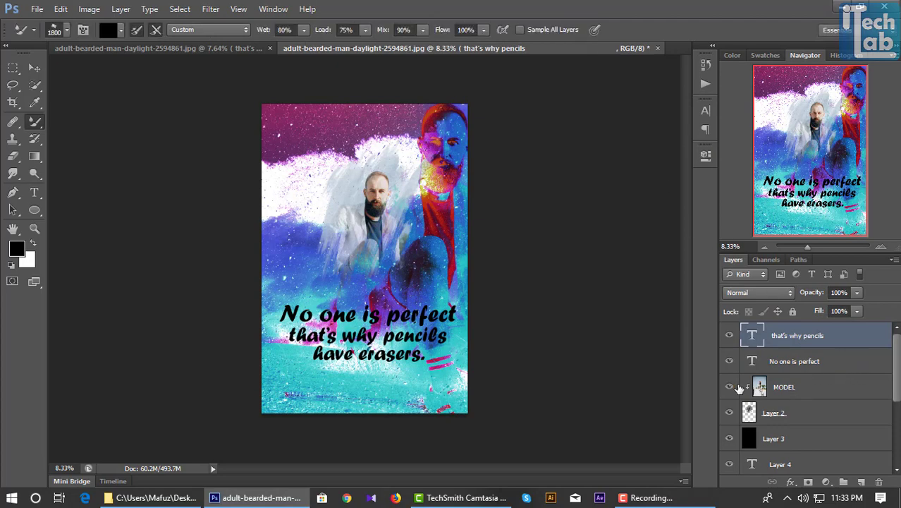
Try the dust photo layer at 35% opacity and undo it together with the black colour of both quote texts
scroll(796, 381, down, 3)
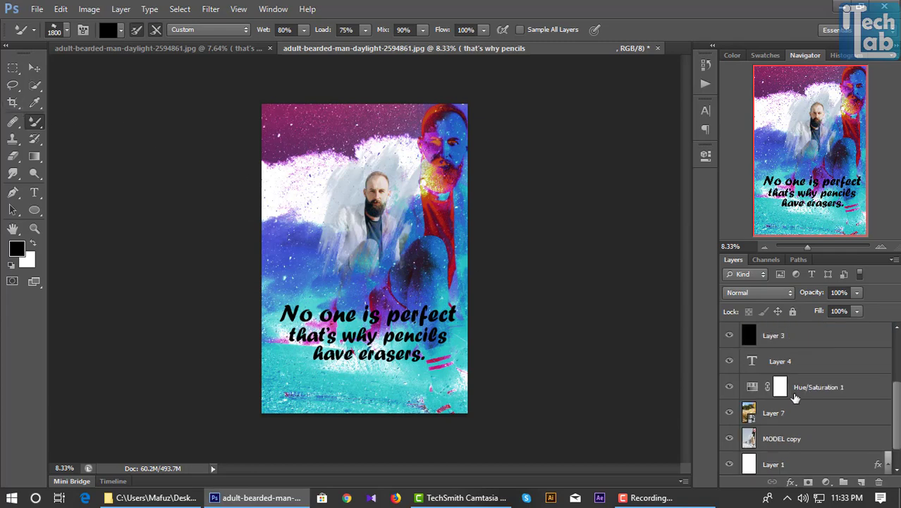
click(775, 413)
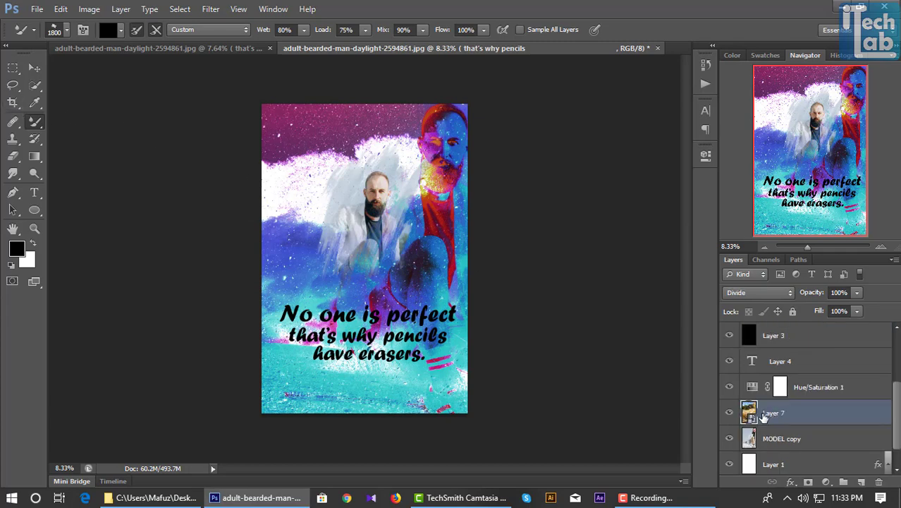
drag(822, 294, 803, 300)
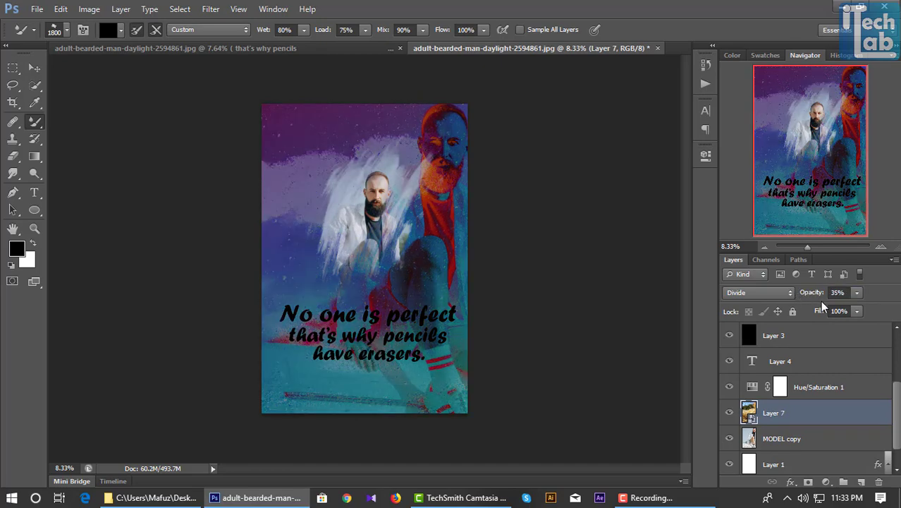
key(ctrl+z)
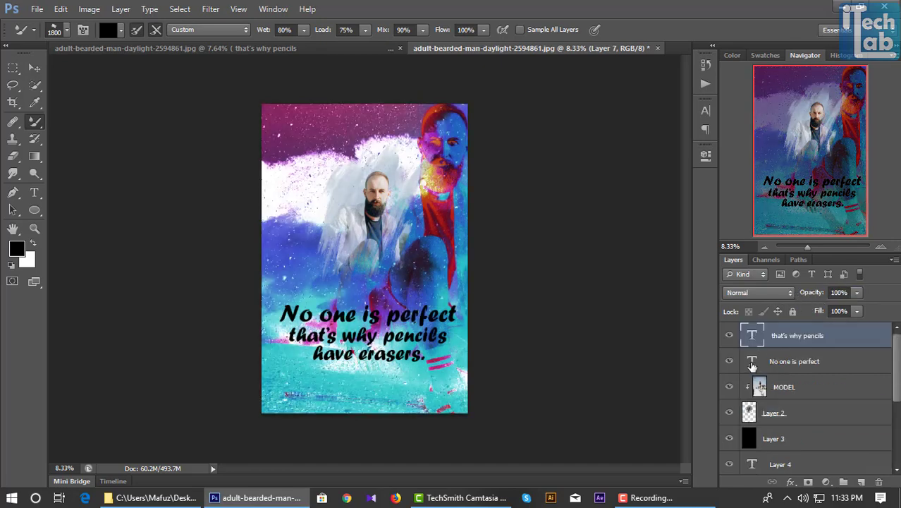
Lower the opacity of the dust photo layer until it shows only as a faint texture over the gradient
scroll(745, 373, down, 4)
click(775, 385)
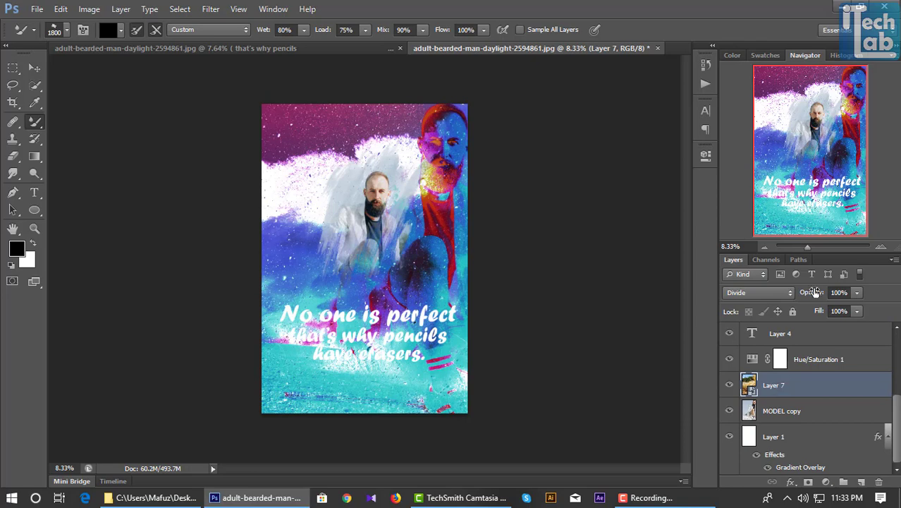
drag(815, 292, 751, 292)
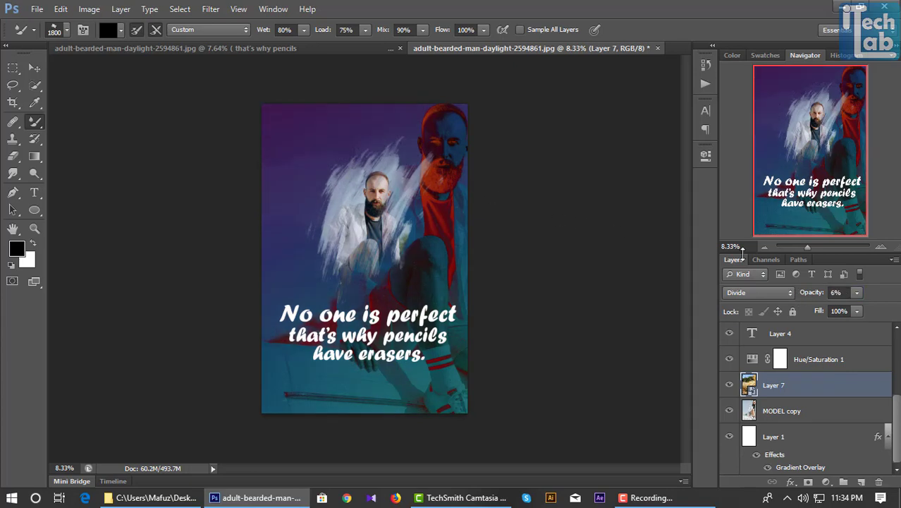
click(856, 291)
mouse_move(830, 311)
mouse_down()
mouse_move(853, 307)
mouse_move(842, 308)
mouse_up()
Try different blend modes on the MODEL copy layer, including Subtract, Divide and Difference, to find a stronger poster colour effect
click(775, 428)
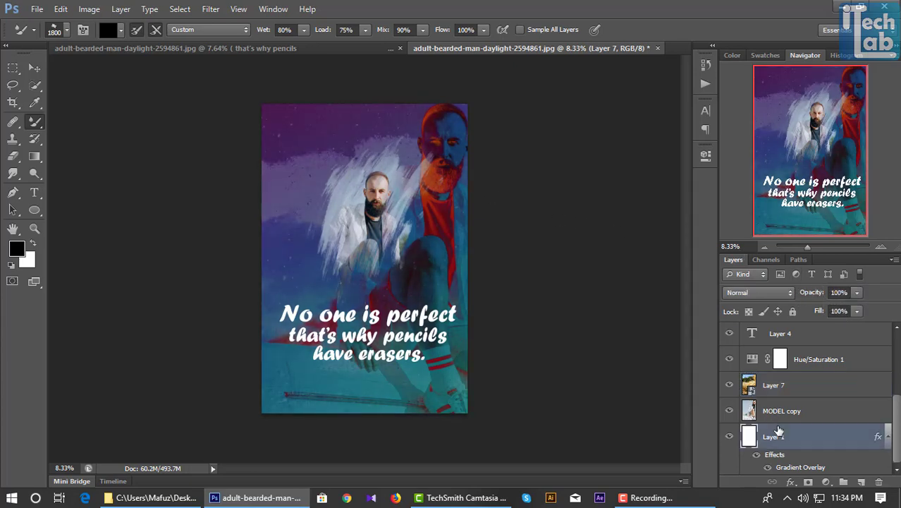
click(783, 409)
click(729, 294)
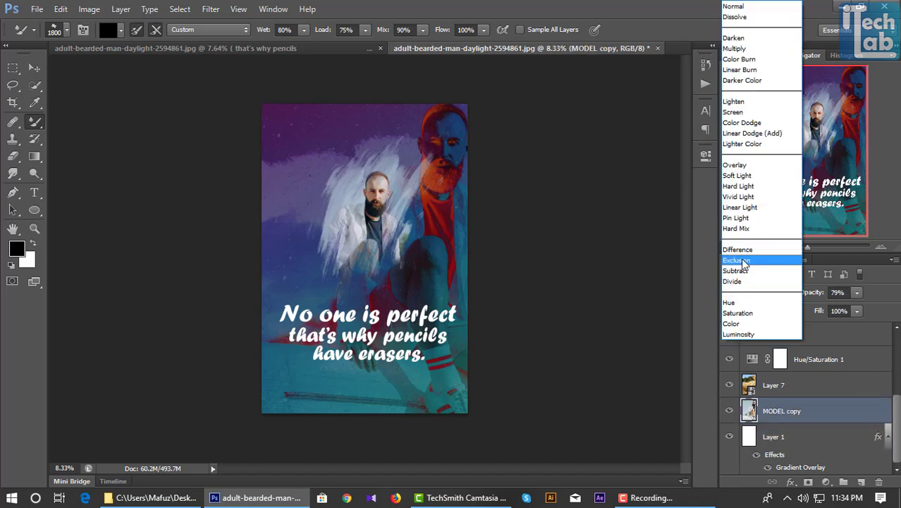
click(740, 258)
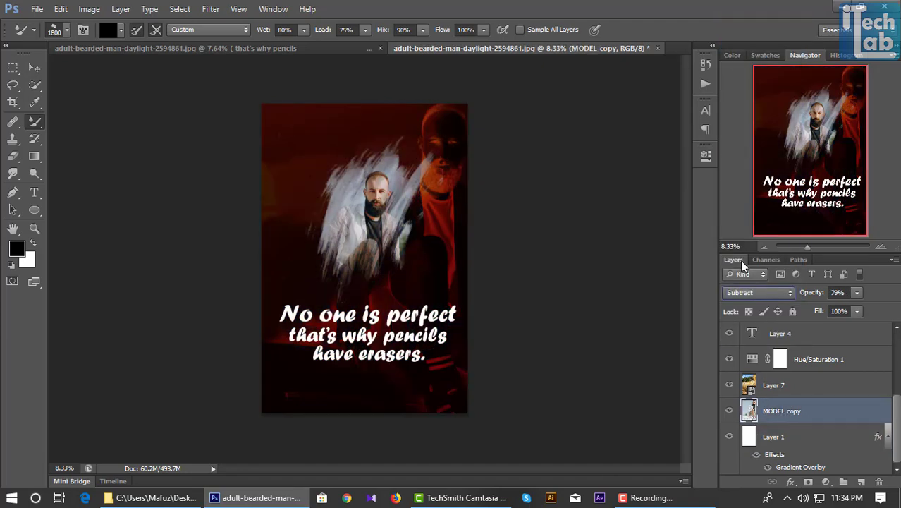
key(Down)
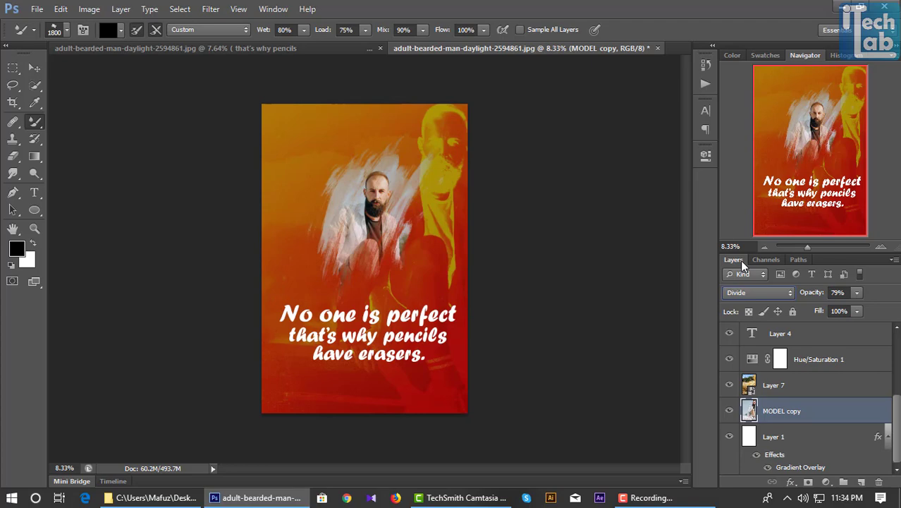
key(Up)
key(Up)
key(Up)
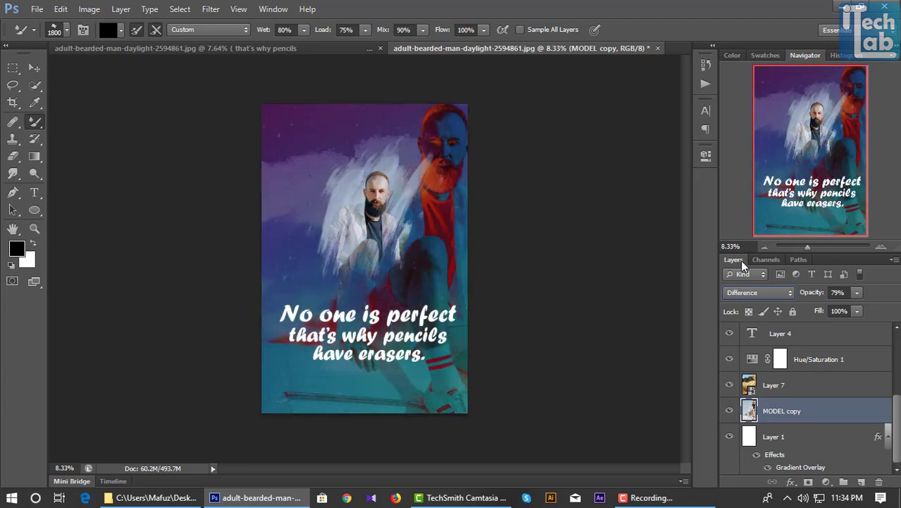
key(Up)
key(Up)
key(Down)
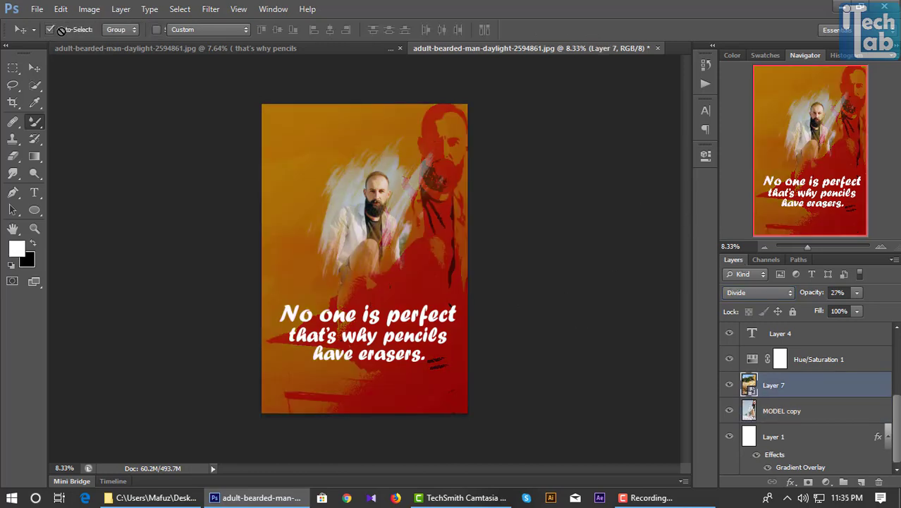
Stamp white dust particles across the upper and lower poster on a new layer above Layer 7, using a speckle brush enlarged to 3000 px
click(66, 29)
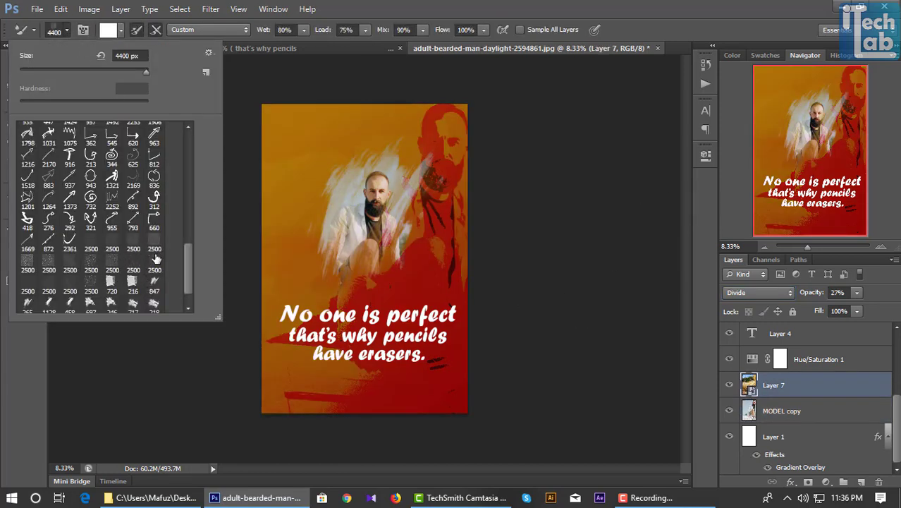
double_click(156, 260)
scroll(807, 385, up, 1)
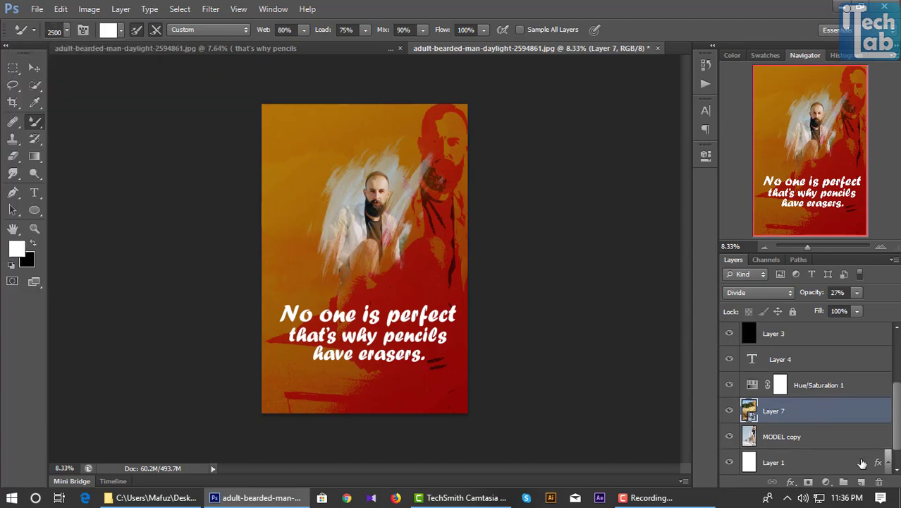
click(861, 482)
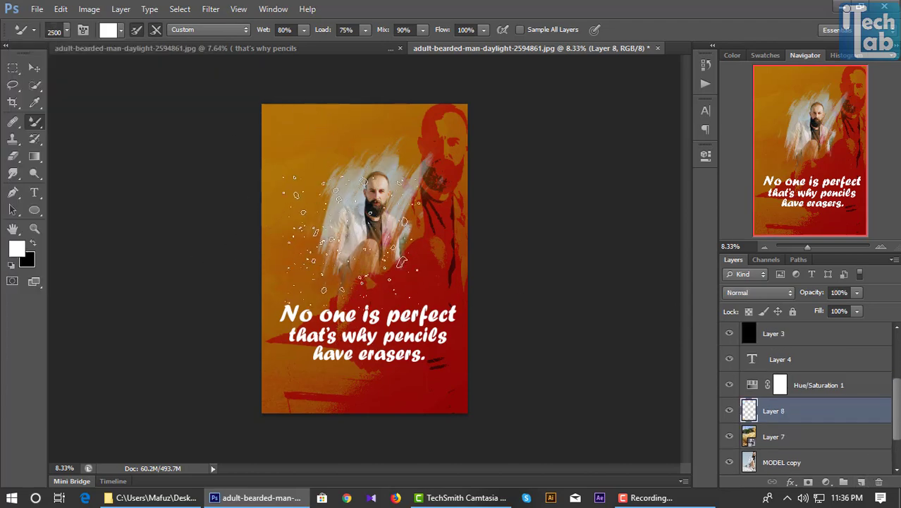
click(323, 167)
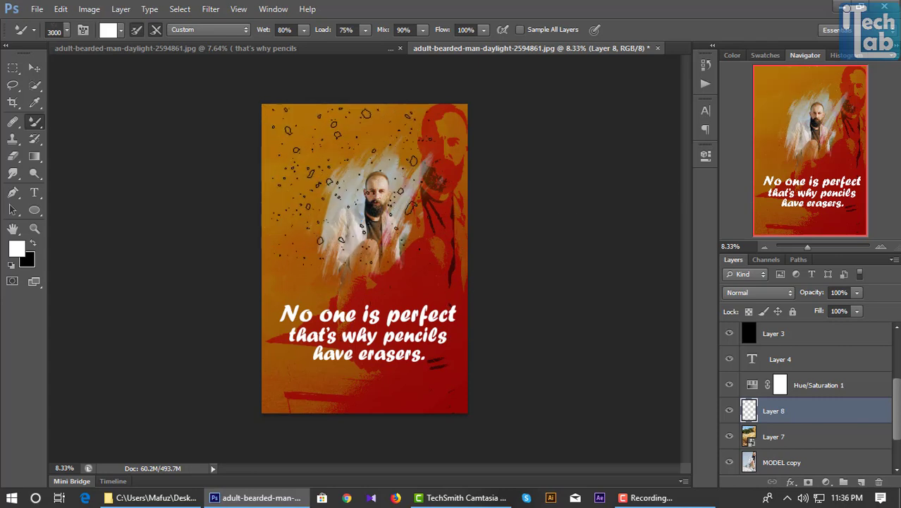
click(349, 187)
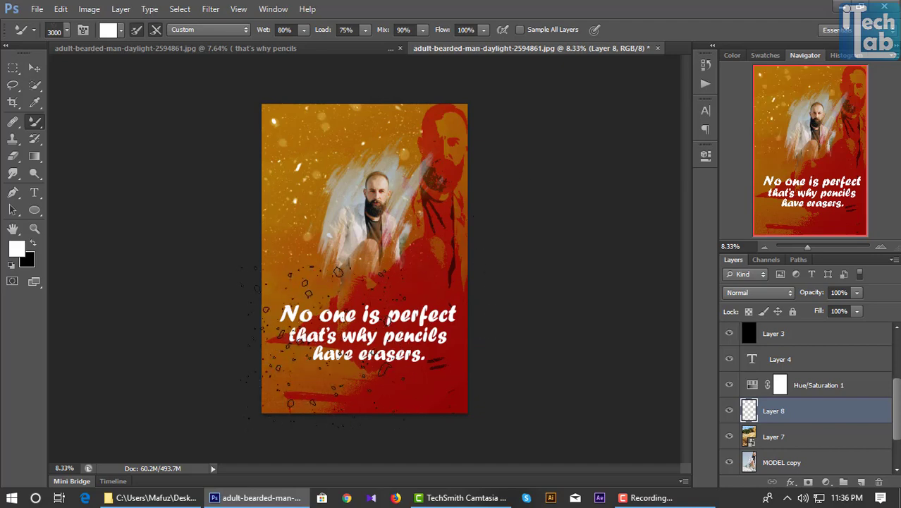
click(329, 344)
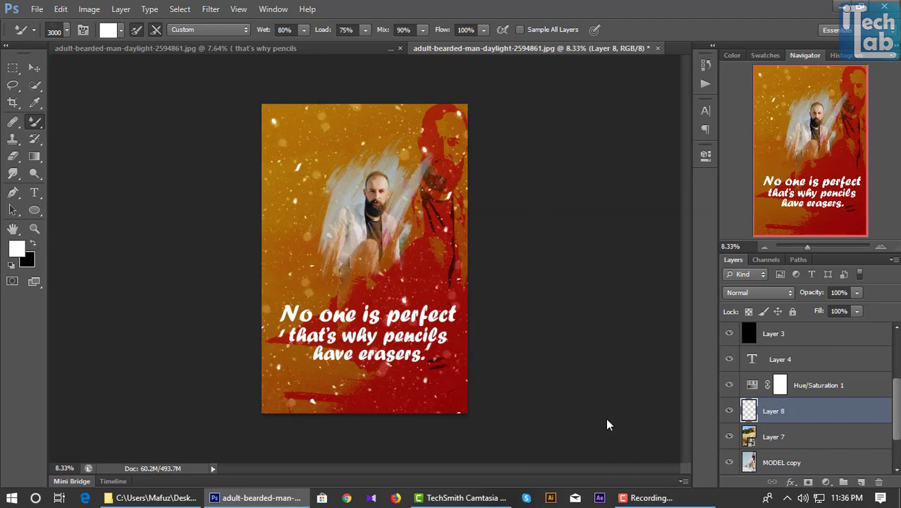
Create a narrow white-filled rectangle on a new layer just below the word "erasers"
click(13, 68)
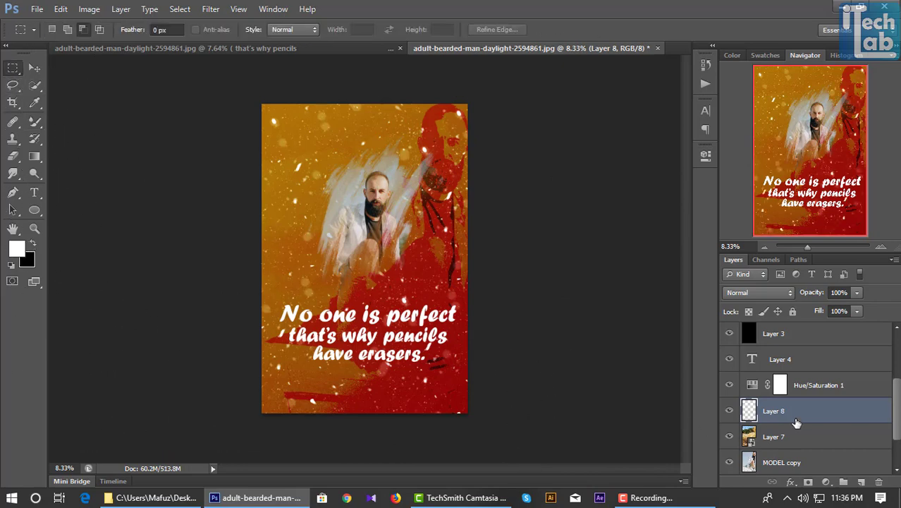
click(861, 482)
scroll(409, 382, up, 2)
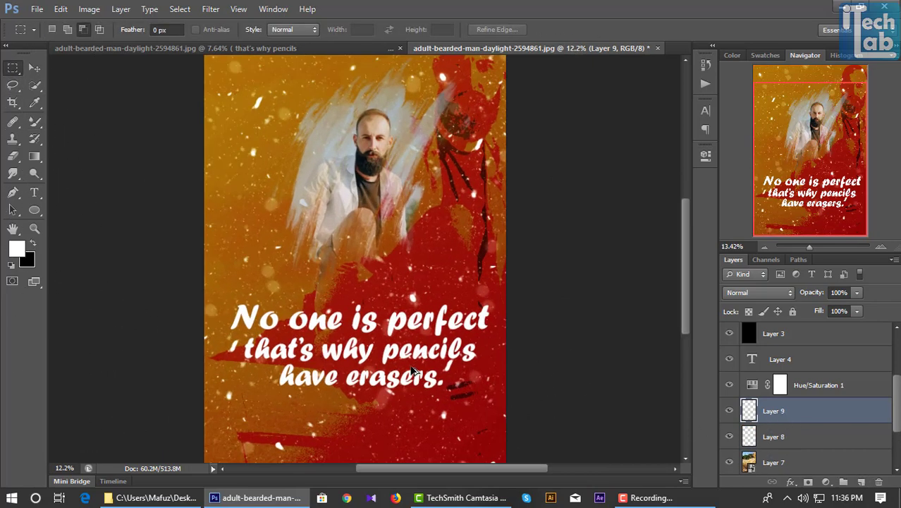
drag(409, 383, 418, 339)
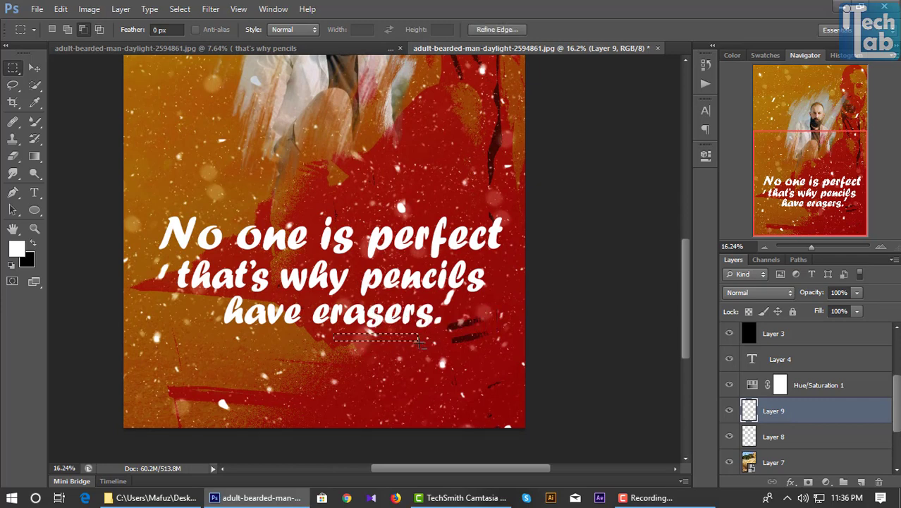
key(alt+BackSpace)
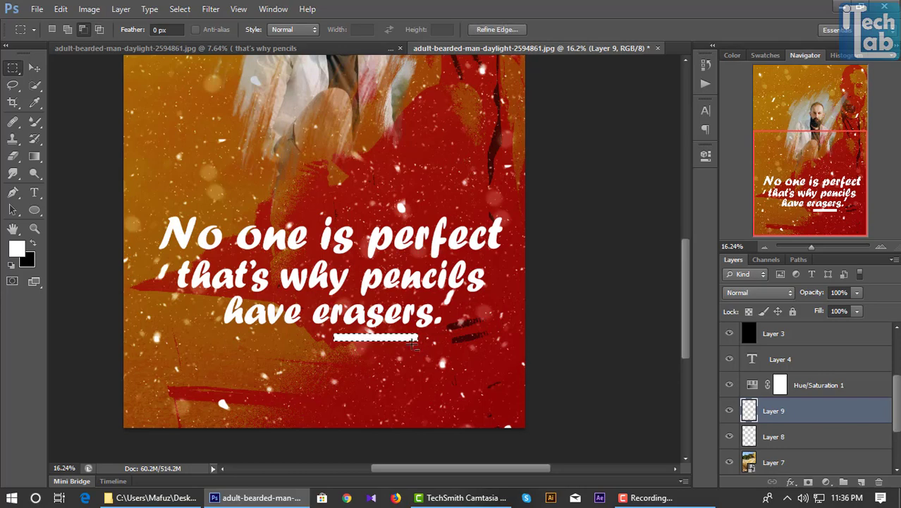
Transform the white rectangle into a thinner line close beneath the quote's last line
key(ctrl+t)
scroll(387, 339, up, 2)
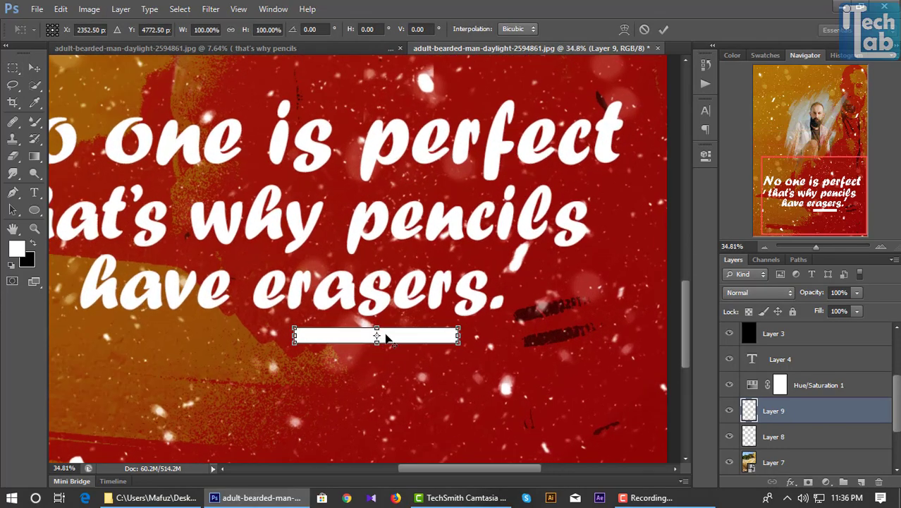
scroll(386, 338, up, 2)
drag(370, 348, 369, 336)
click(663, 30)
scroll(476, 308, down, 4)
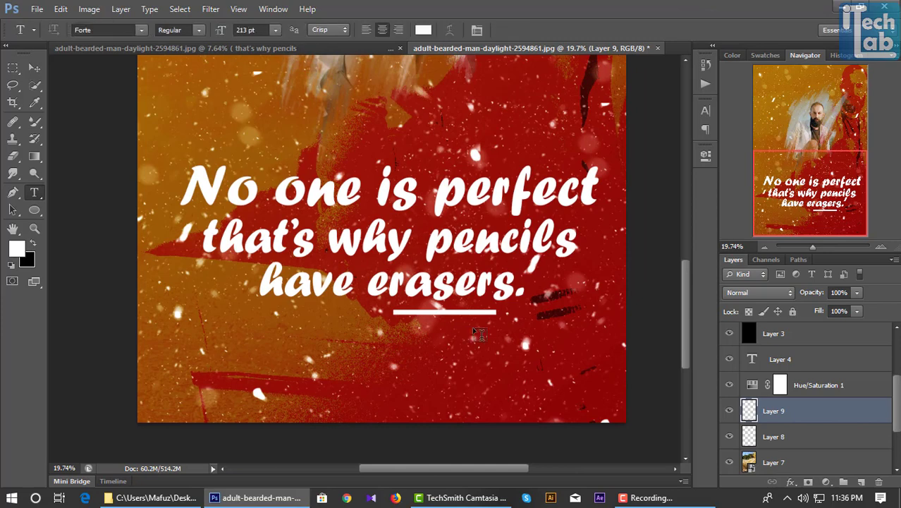
Add the quote author's name as white Forte text at 213 pt, placed below and to the right of the white line
click(449, 343)
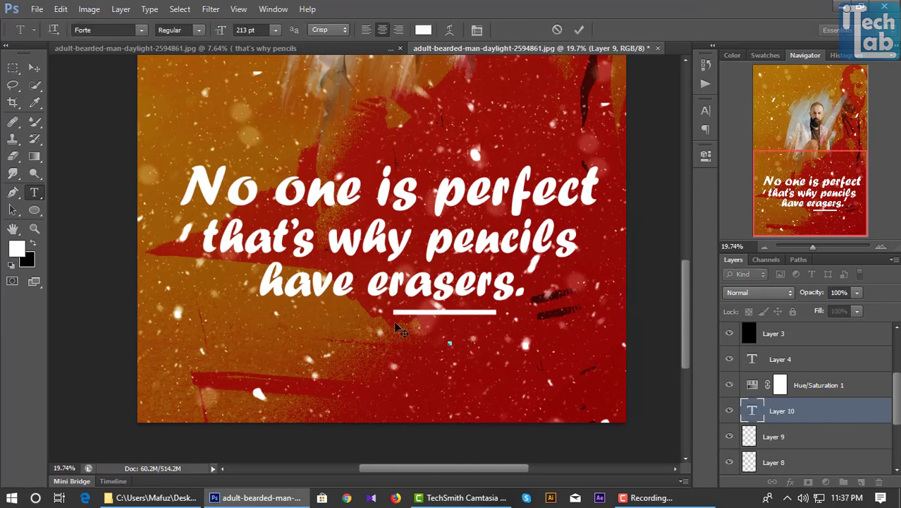
text(JHON DEOP)
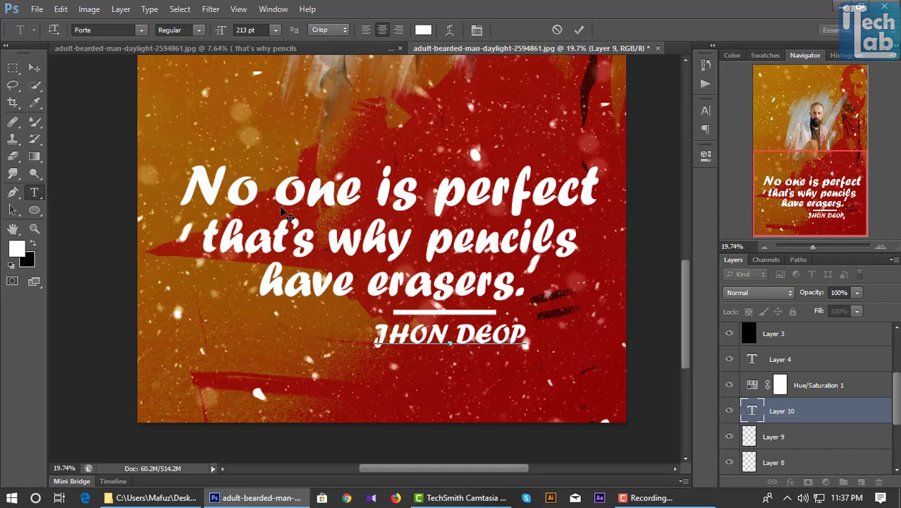
key(BackSpace)
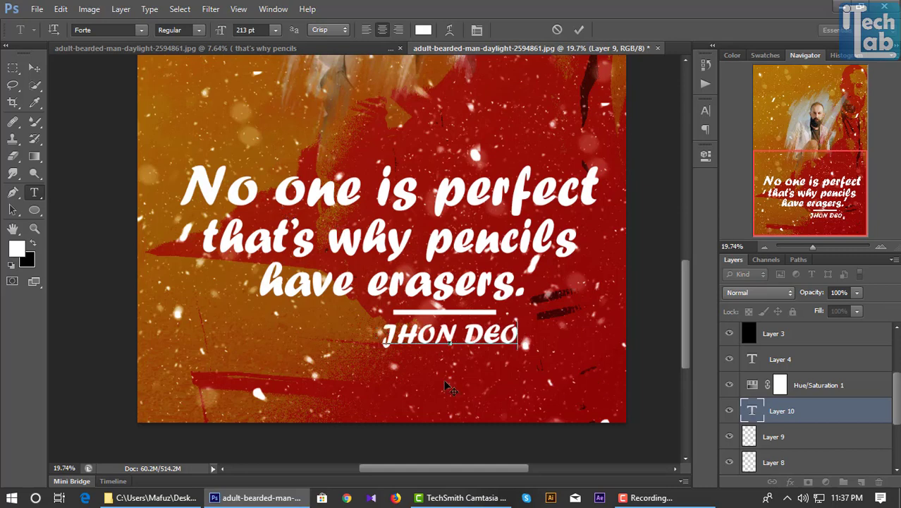
drag(443, 387, 514, 385)
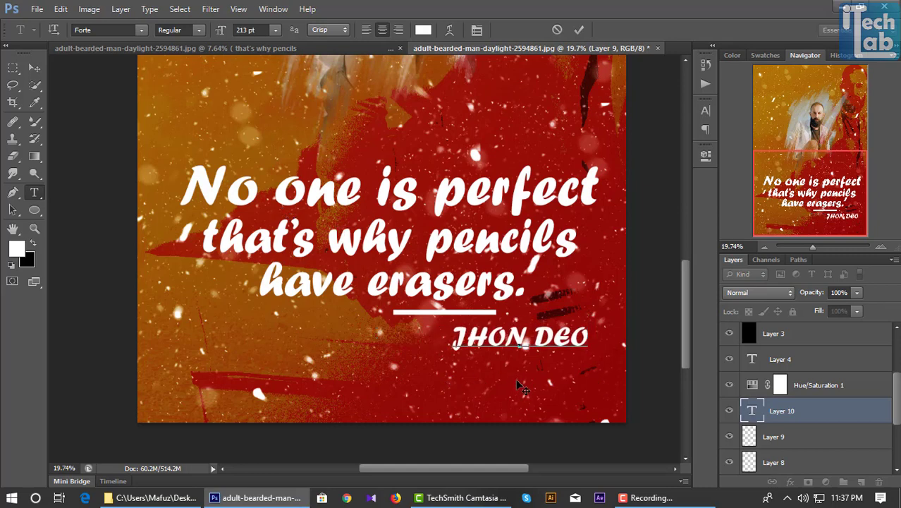
mouse_move(451, 311)
mouse_down()
mouse_move(474, 315)
mouse_move(462, 315)
mouse_up()
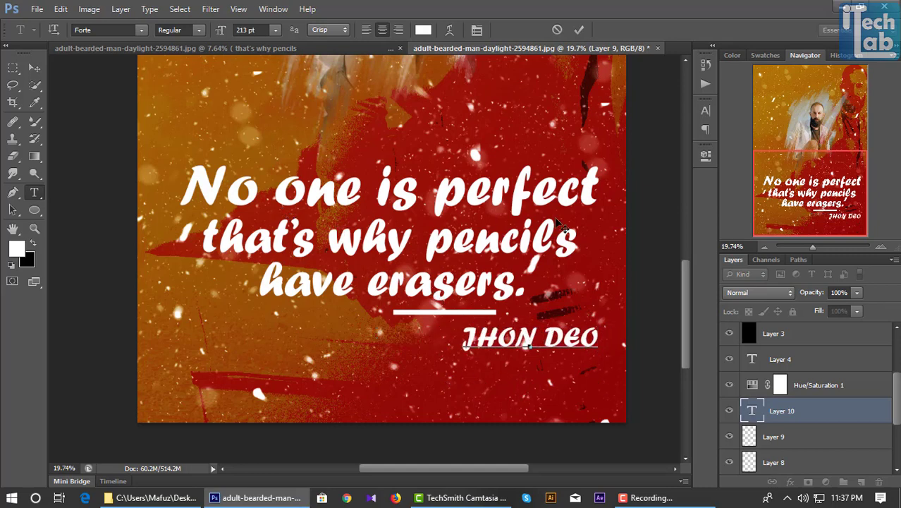
click(579, 29)
click(33, 68)
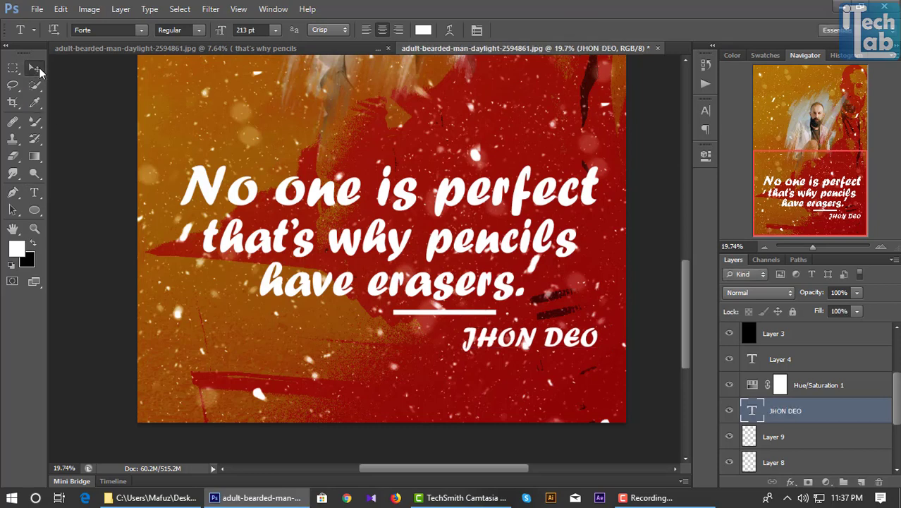
mouse_move(446, 317)
mouse_down()
mouse_move(476, 311)
mouse_move(450, 313)
mouse_up()
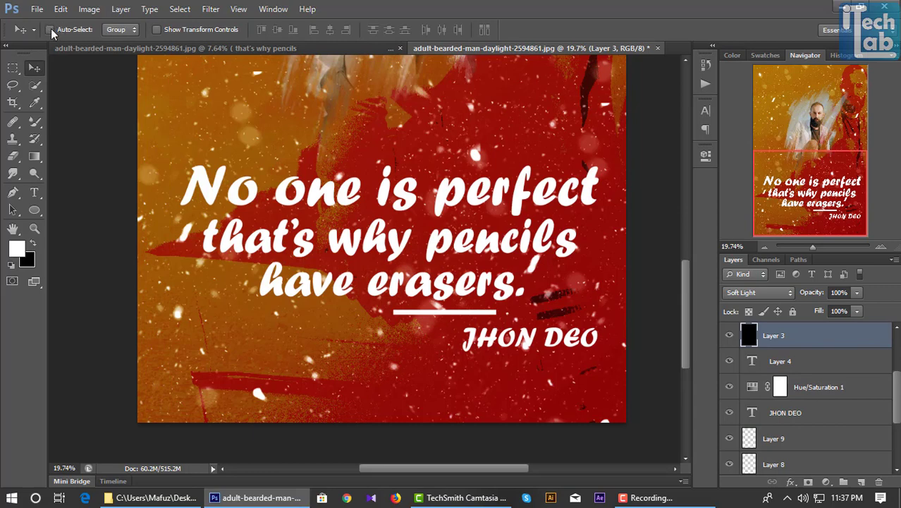
scroll(773, 409, down, 1)
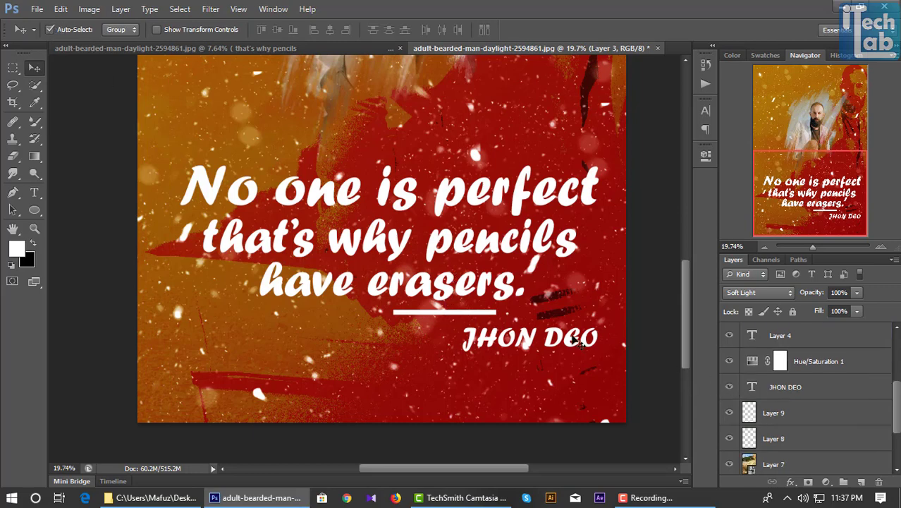
drag(480, 312, 483, 310)
key(ctrl+z)
Hide the unused text layer, Layer 4
click(729, 361)
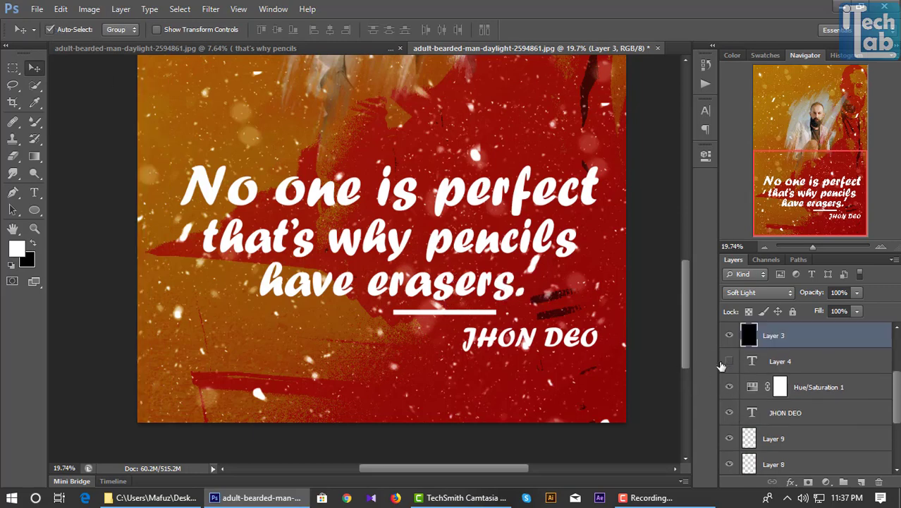
scroll(576, 294, down, 2)
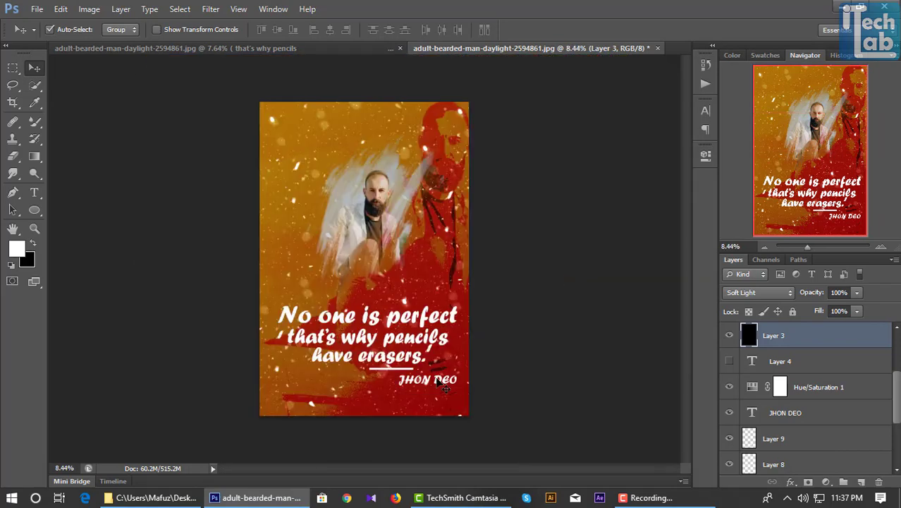
scroll(791, 356, up, 2)
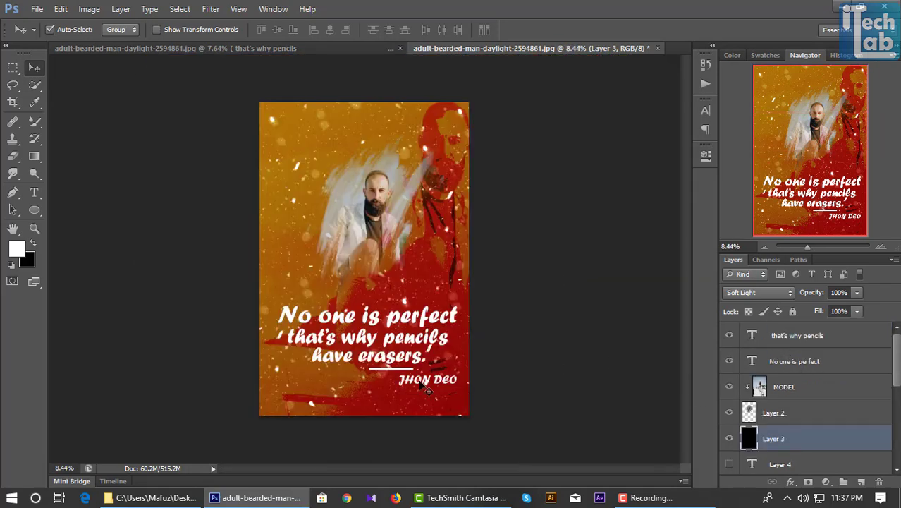
click(804, 395)
drag(449, 383, 440, 395)
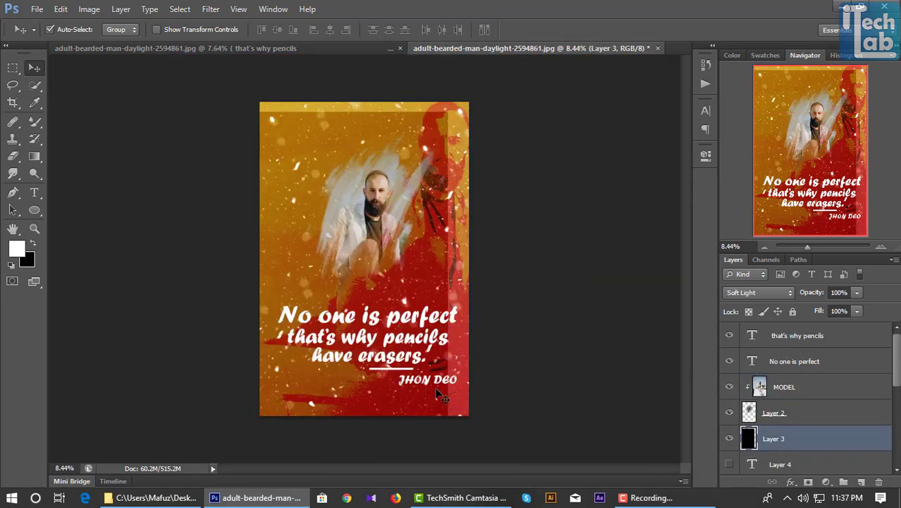
key(ctrl+z)
scroll(804, 383, down, 3)
scroll(804, 383, up, 3)
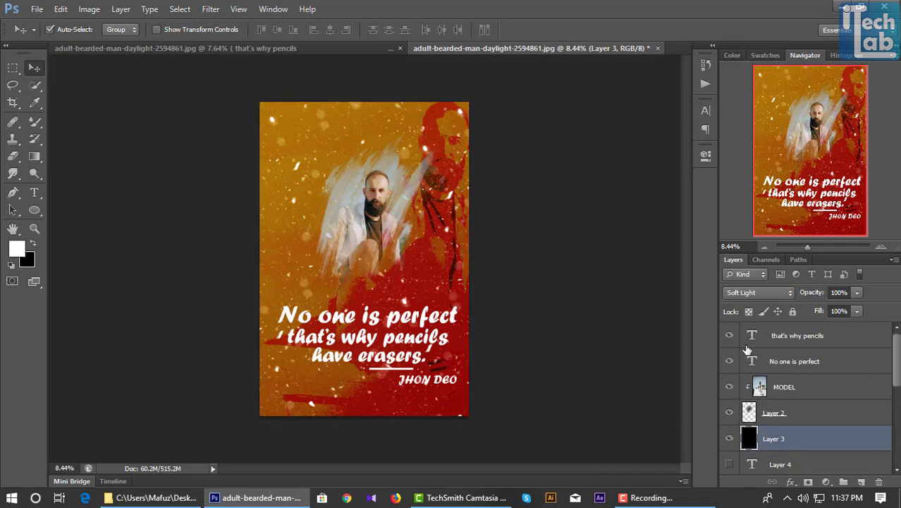
Move the author name text so it sits centred beneath the white line
scroll(767, 380, down, 3)
scroll(766, 381, up, 1)
click(768, 416)
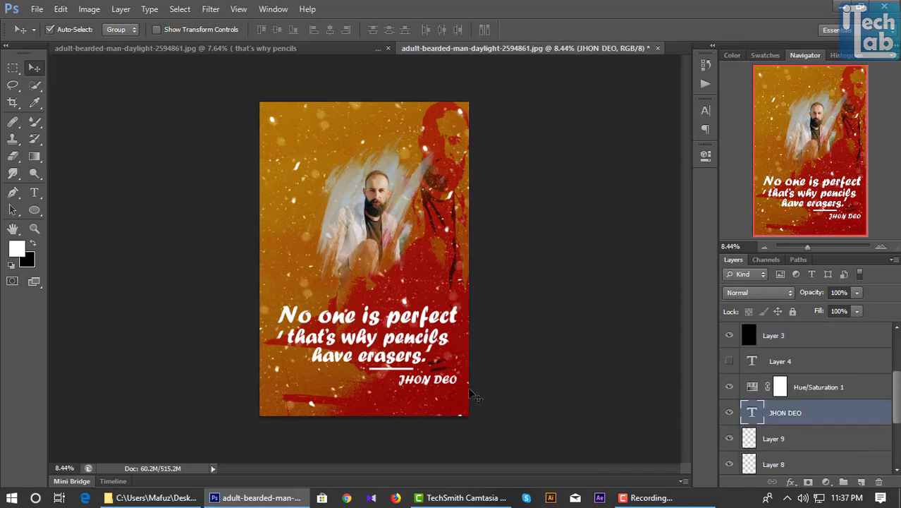
key(ctrl+t)
scroll(447, 374, up, 5)
drag(424, 406, 346, 413)
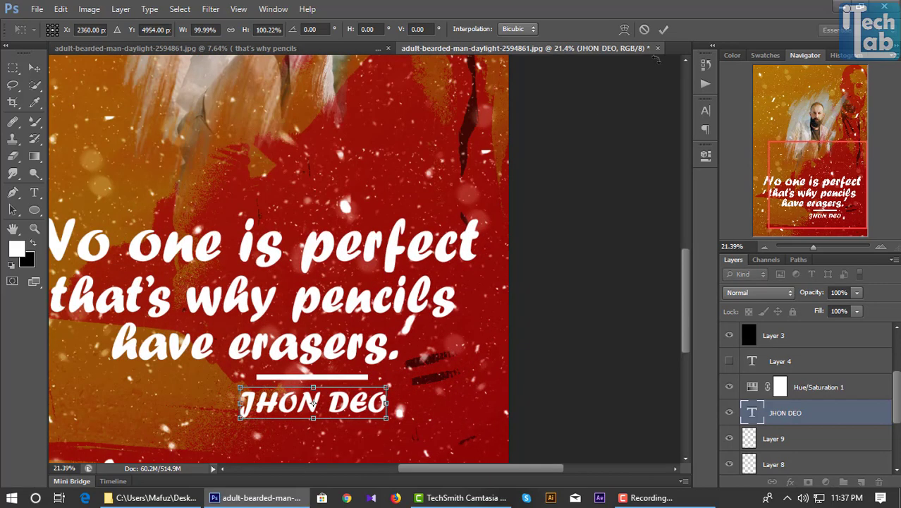
click(663, 28)
scroll(399, 338, down, 4)
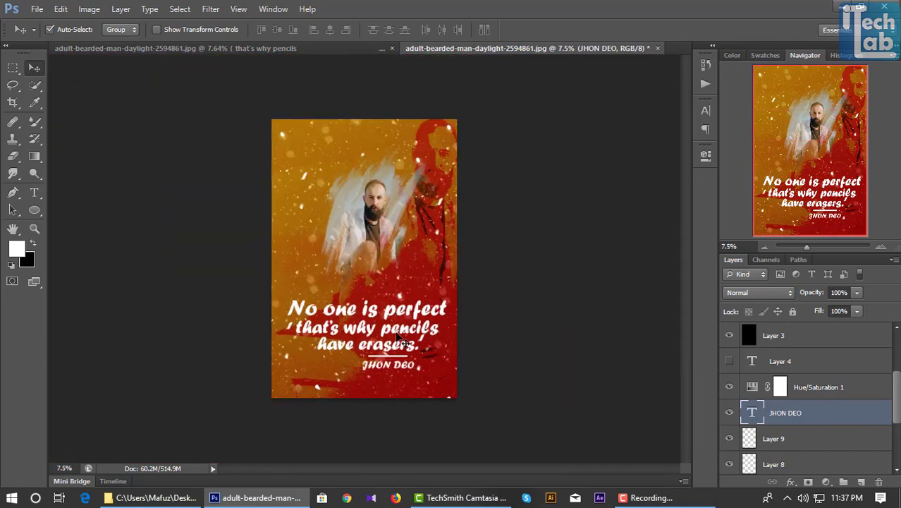
Make the white line on Layer 9 thinner and shift it right, so it starts beneath the word "erasers" and extends past it
scroll(398, 339, up, 5)
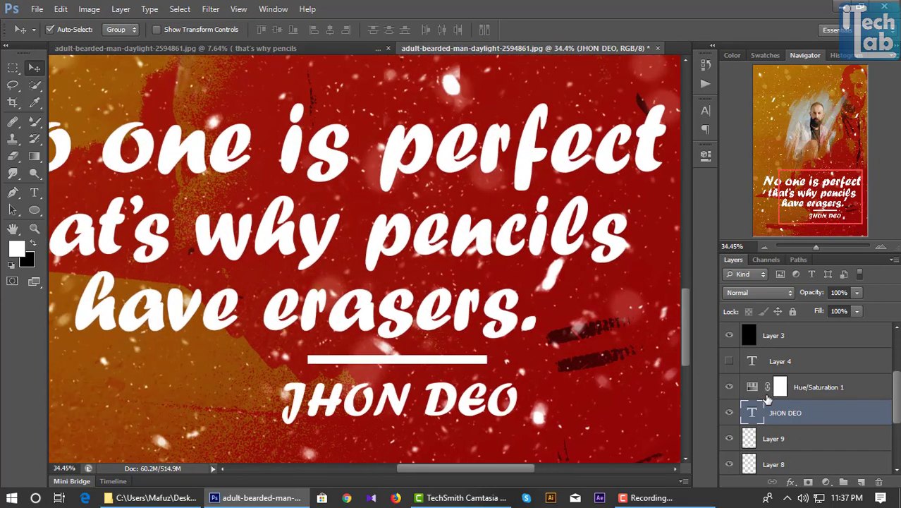
scroll(767, 399, down, 2)
click(730, 387)
click(730, 387)
click(788, 384)
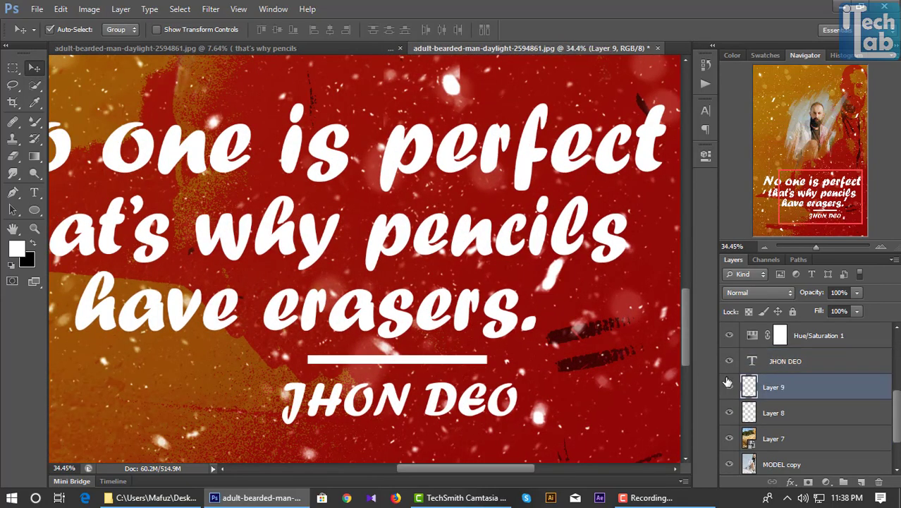
key(ctrl+t)
scroll(397, 359, up, 2)
drag(399, 356, 399, 360)
drag(507, 359, 639, 339)
click(663, 30)
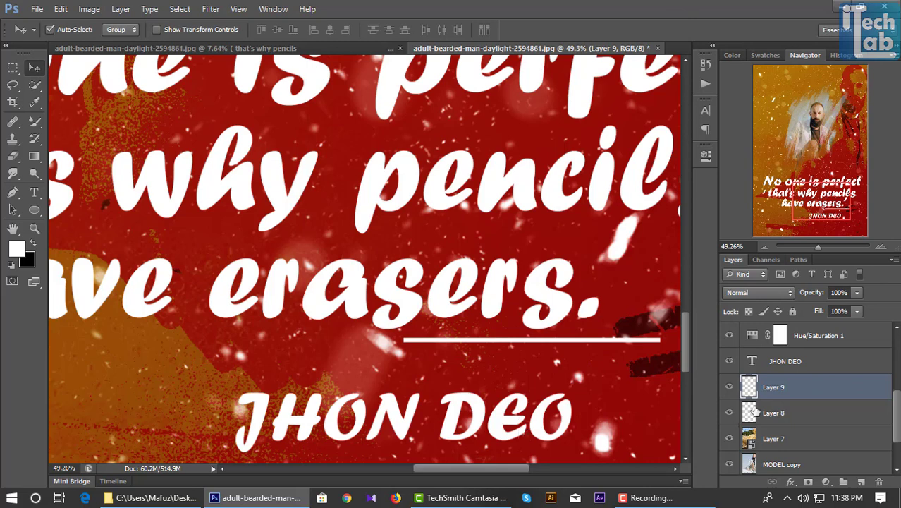
Move the author name text directly under the white line, aligned with the line's right end
click(776, 363)
key(ctrl+t)
drag(478, 421, 564, 385)
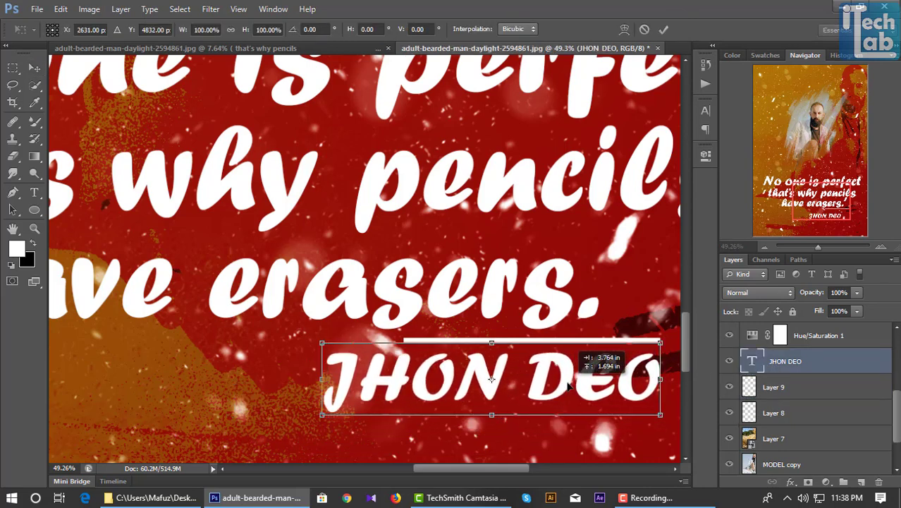
click(663, 30)
scroll(611, 226, down, 5)
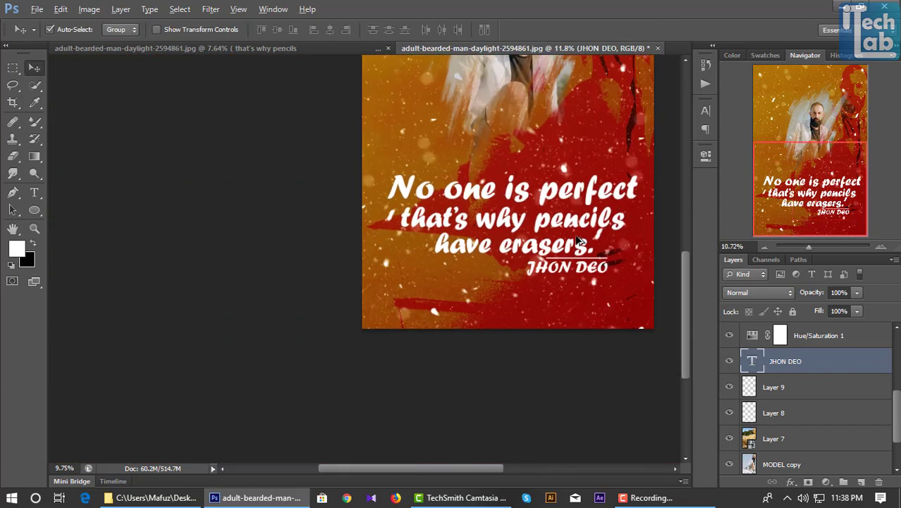